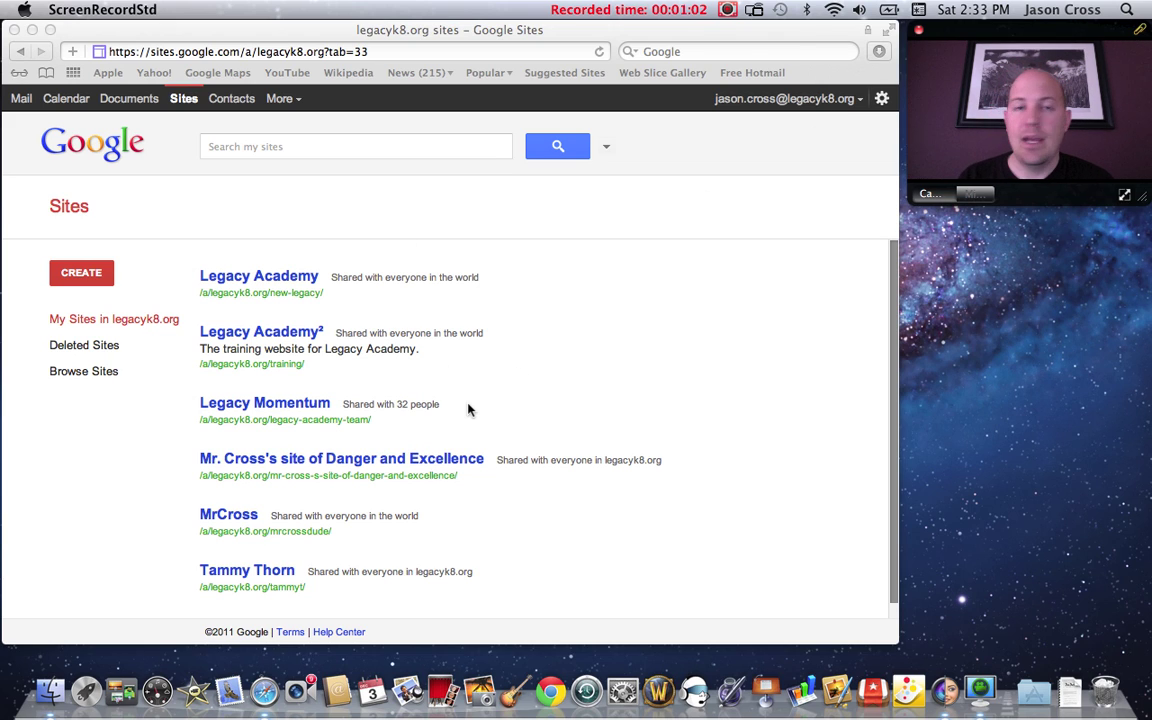
- Start a new site from the blank template and name it Test Example Site
click(89, 275)
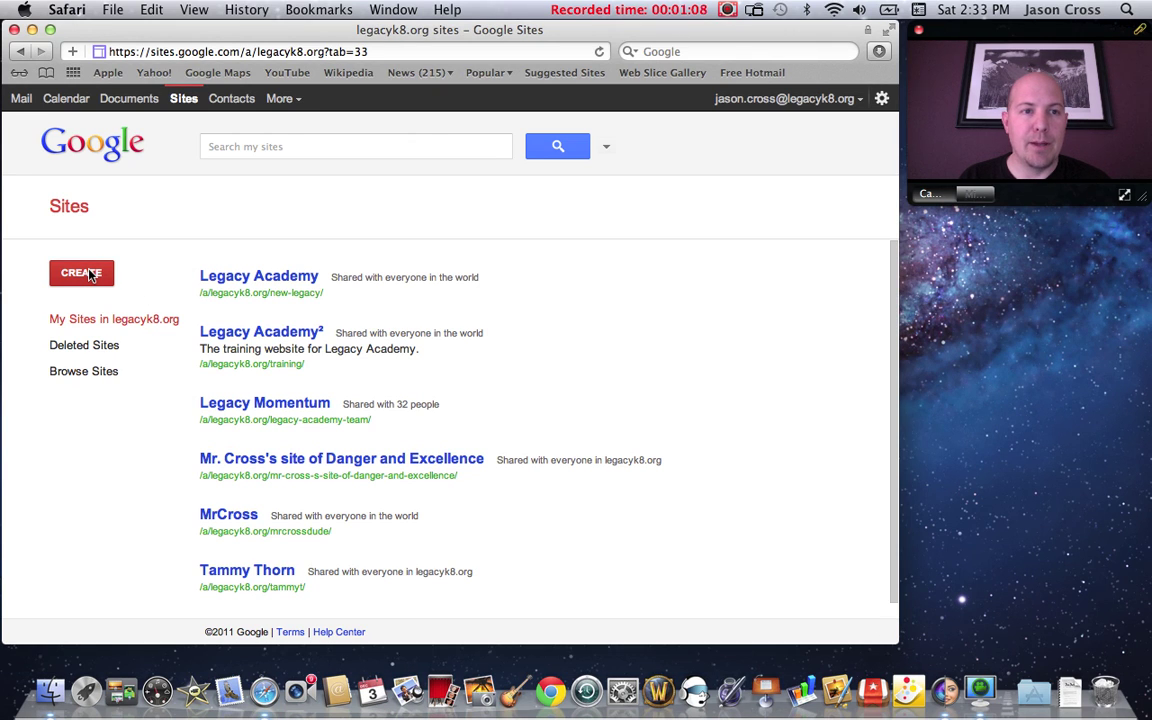
click(89, 275)
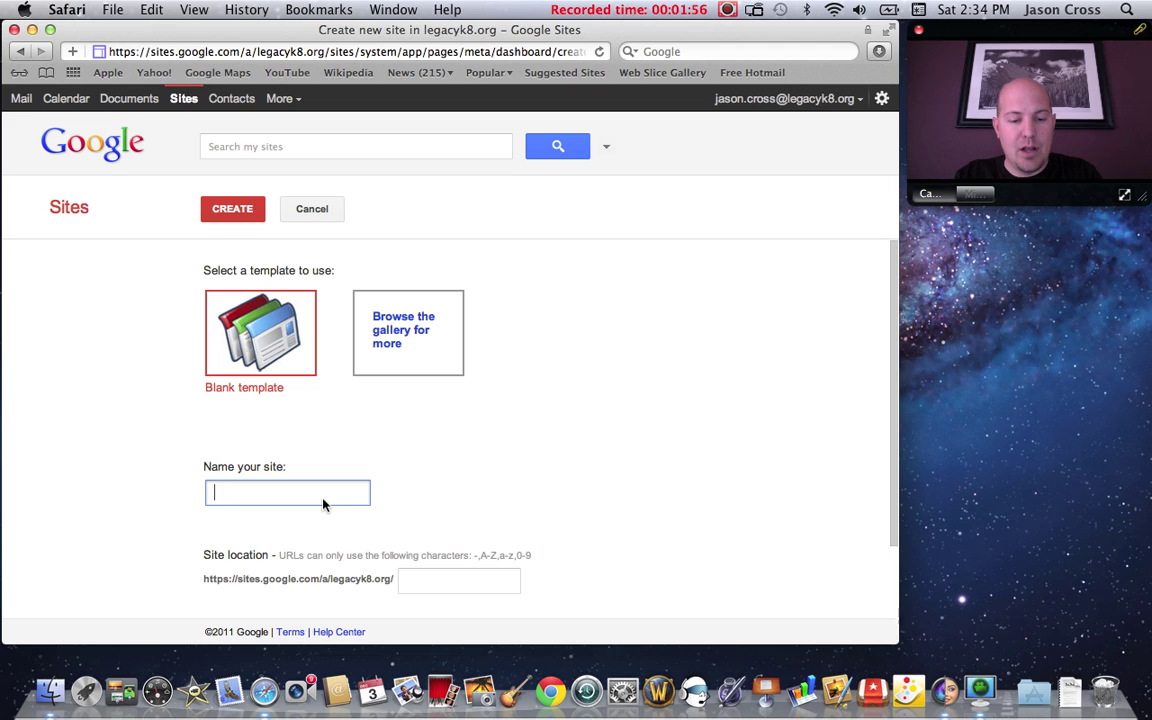
text(Test E)
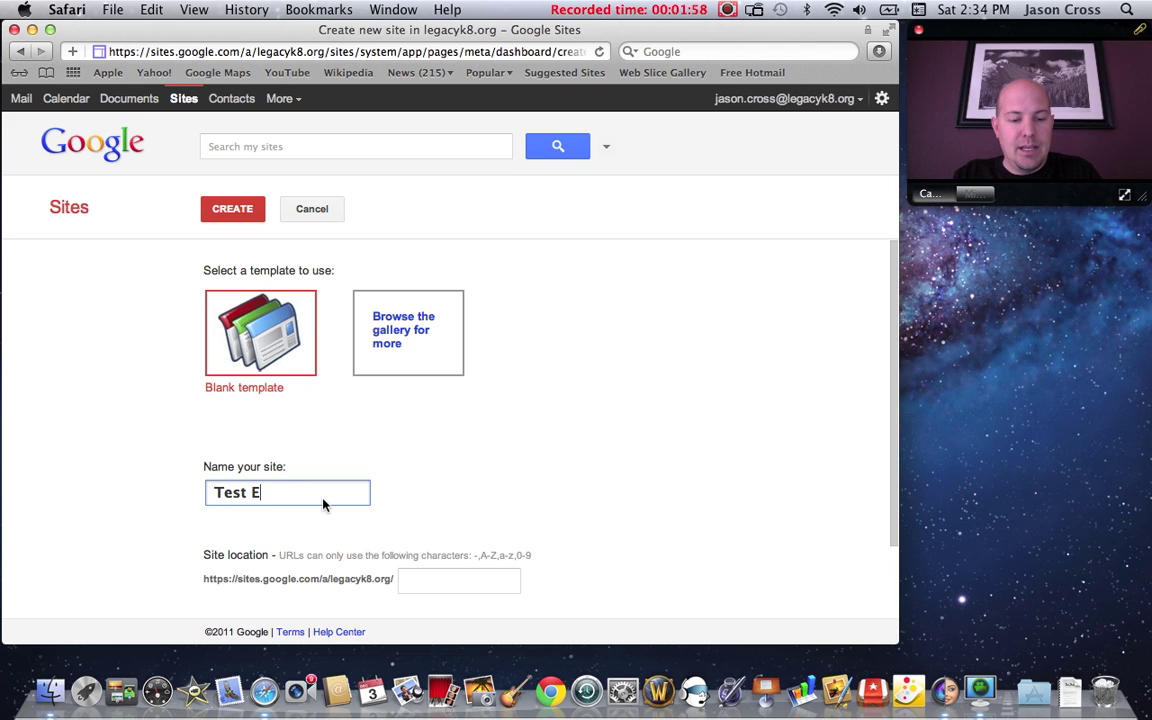
text(xample )
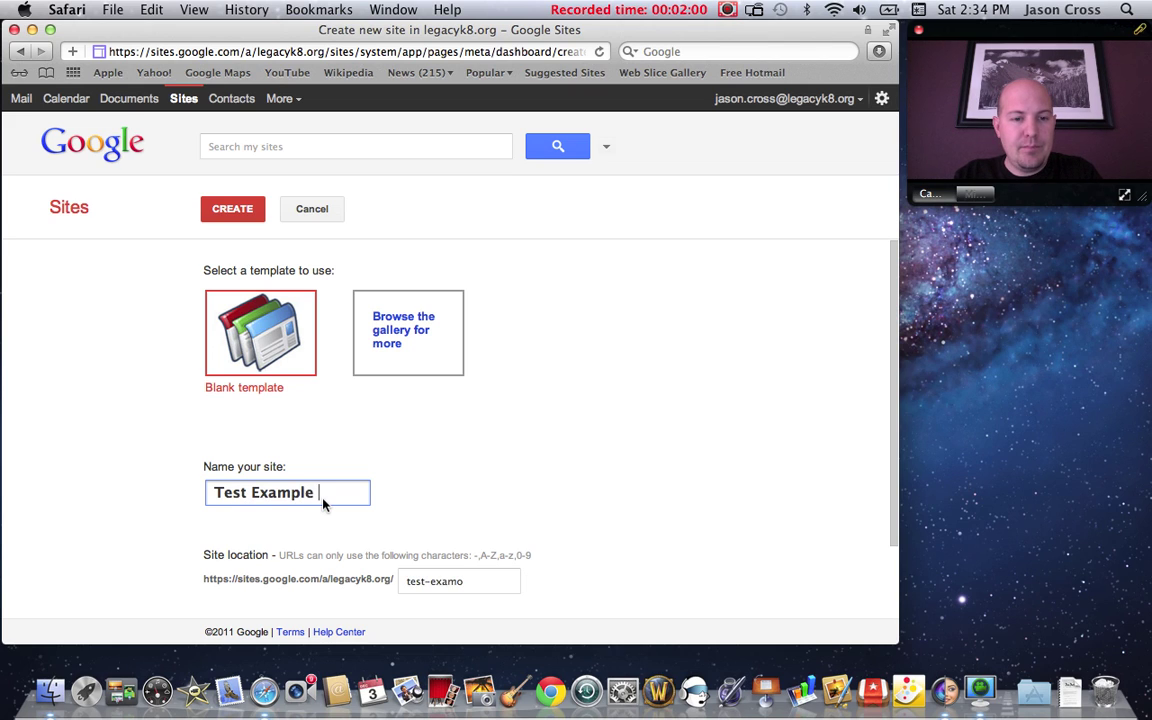
text(Site)
scroll(499, 450, down, 2)
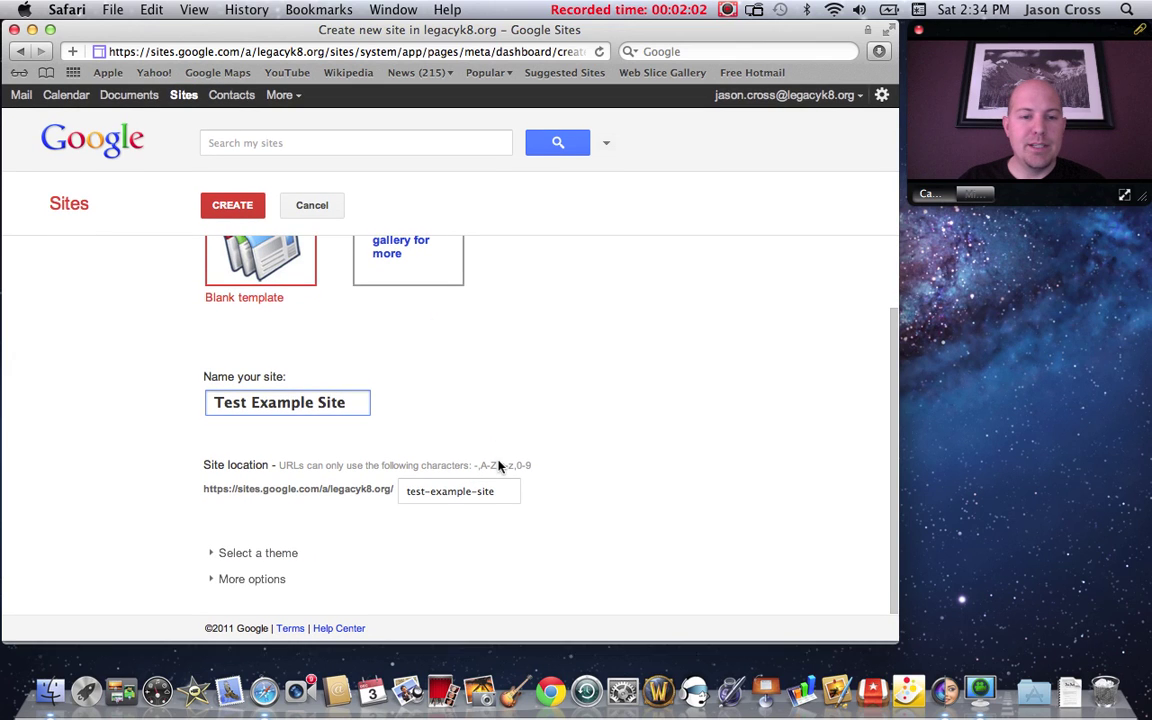
- Review the new site's location, including its allowed characters, base address and URL ending, against the site name
drag(229, 470, 423, 480)
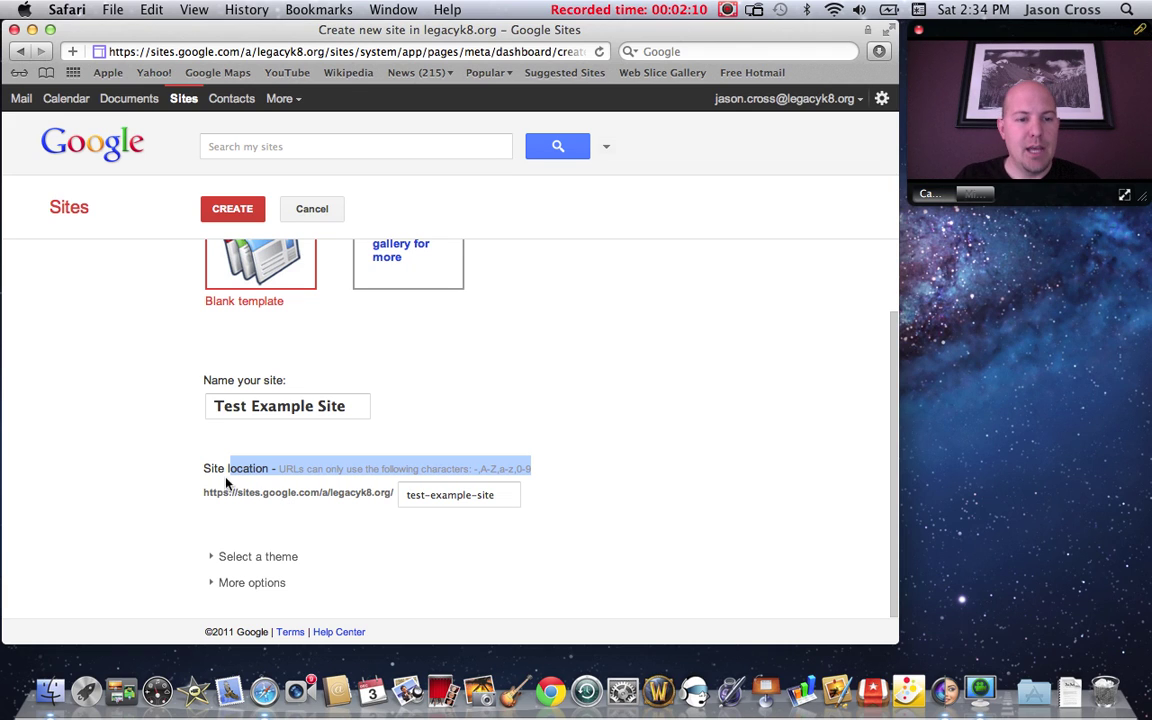
drag(204, 494, 397, 491)
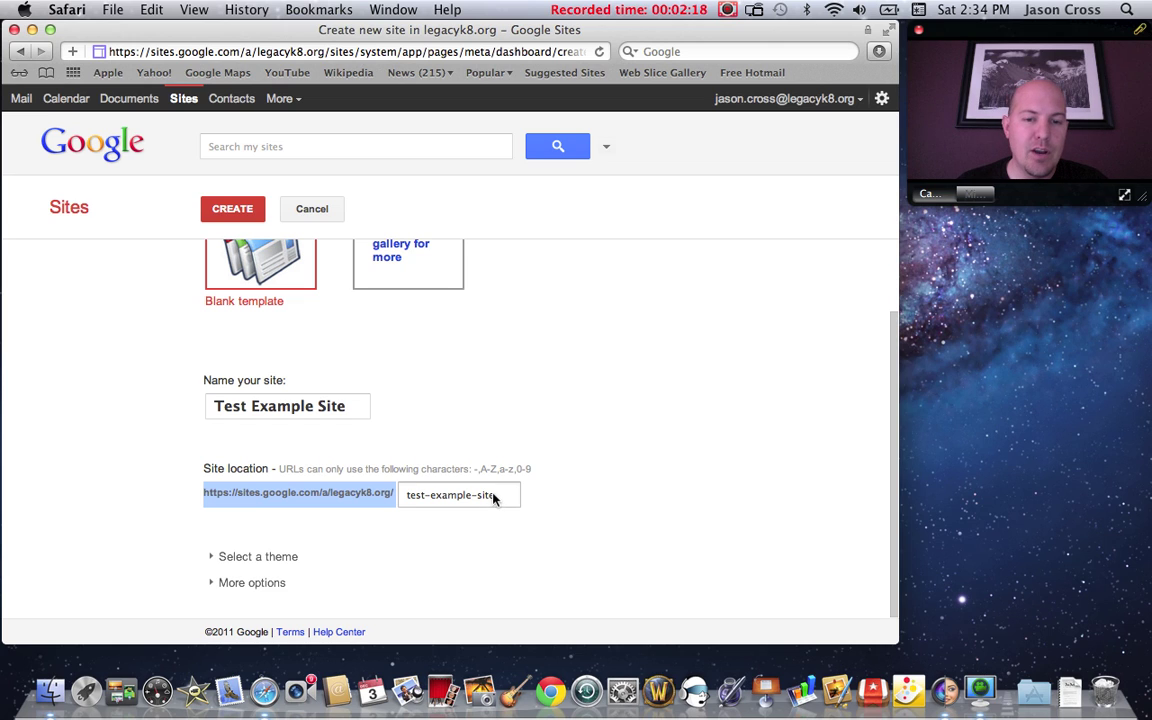
drag(496, 501, 386, 501)
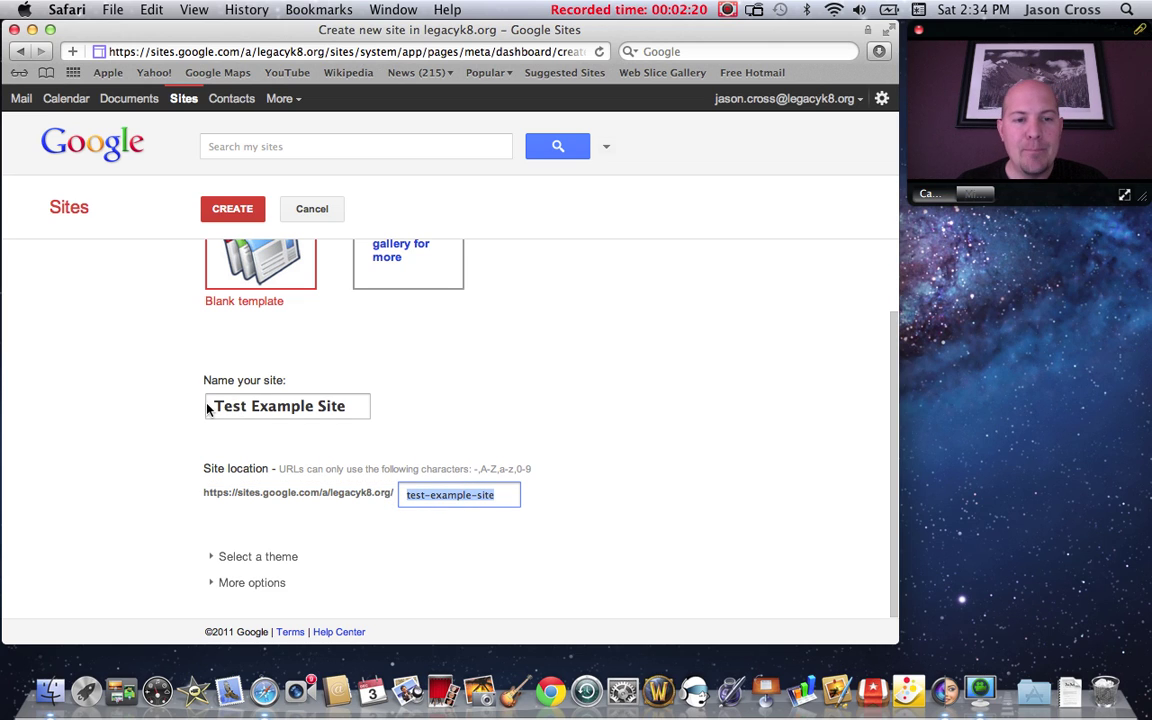
click(210, 406)
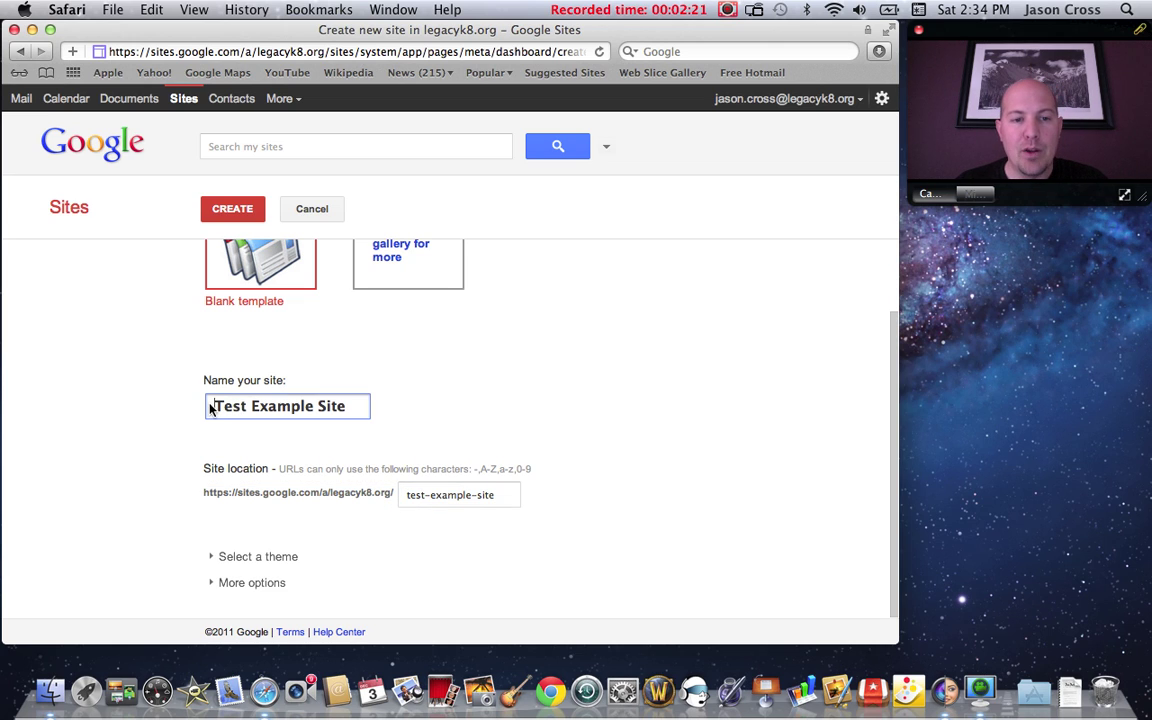
click(507, 496)
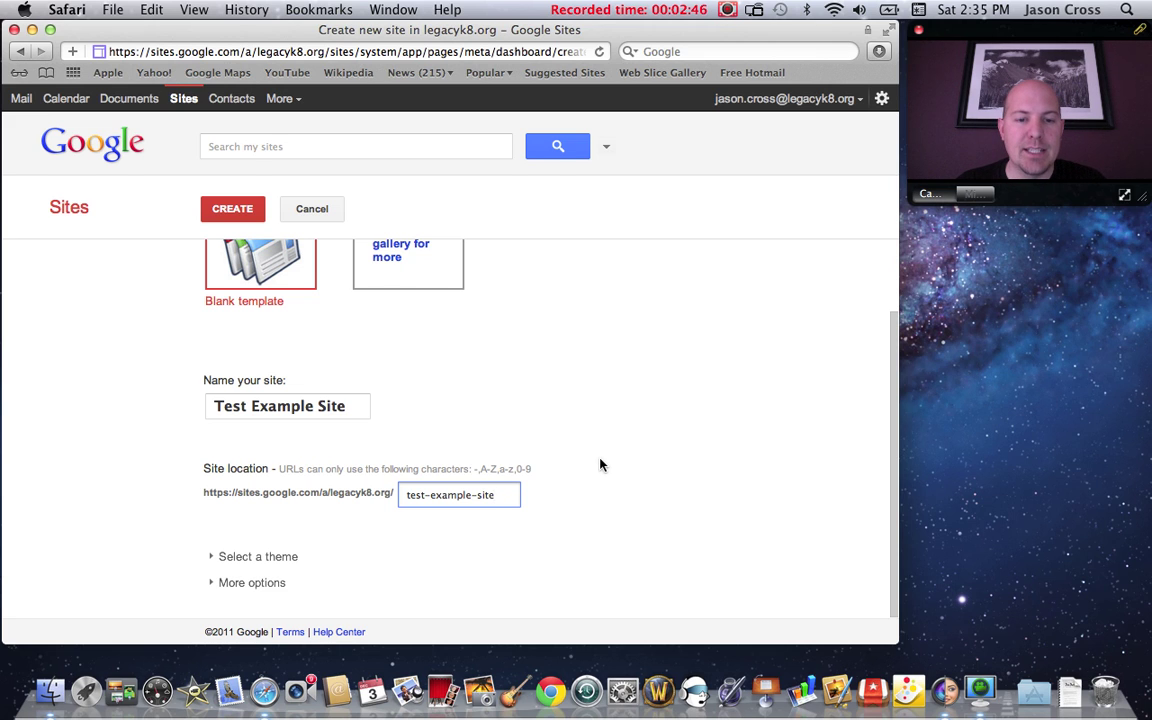
- Choose the Terra: Rock theme for the new site
scroll(600, 465, down, 1)
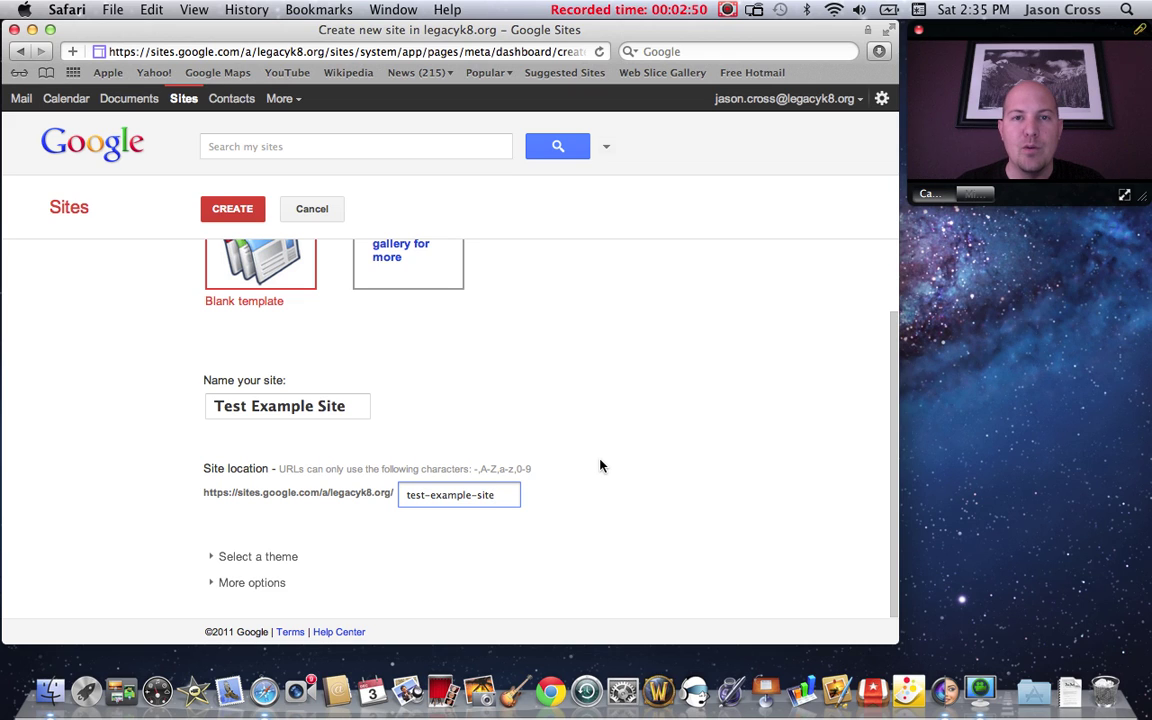
click(210, 558)
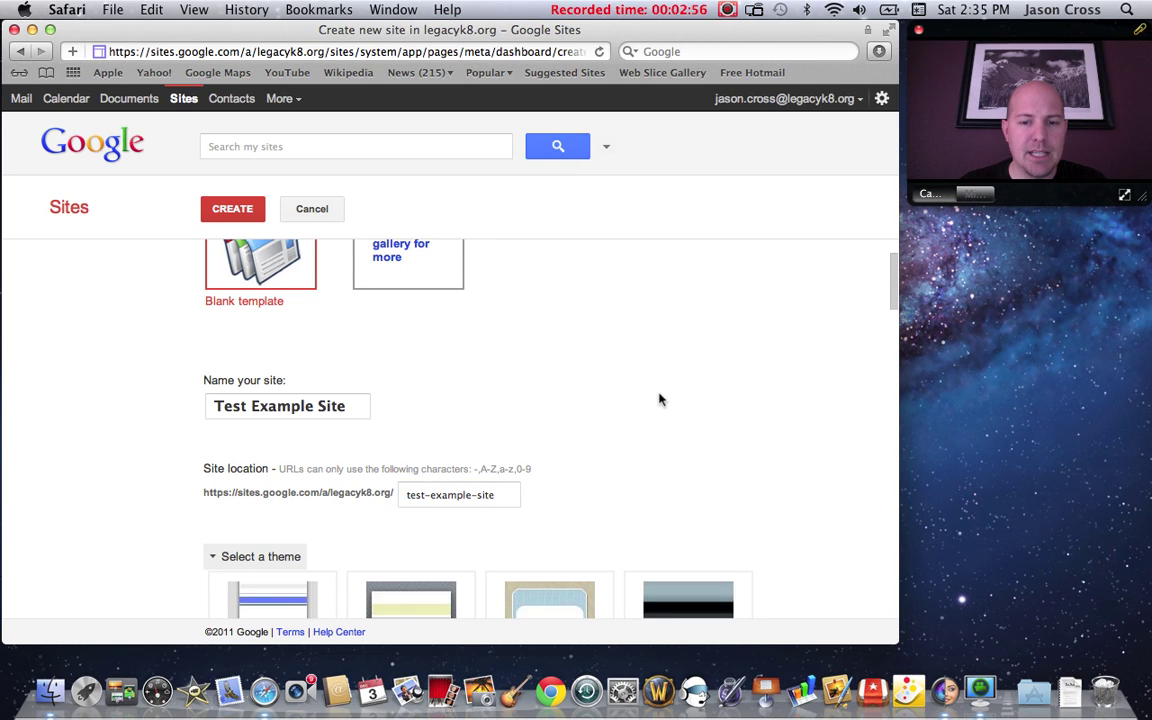
scroll(659, 399, down, 15)
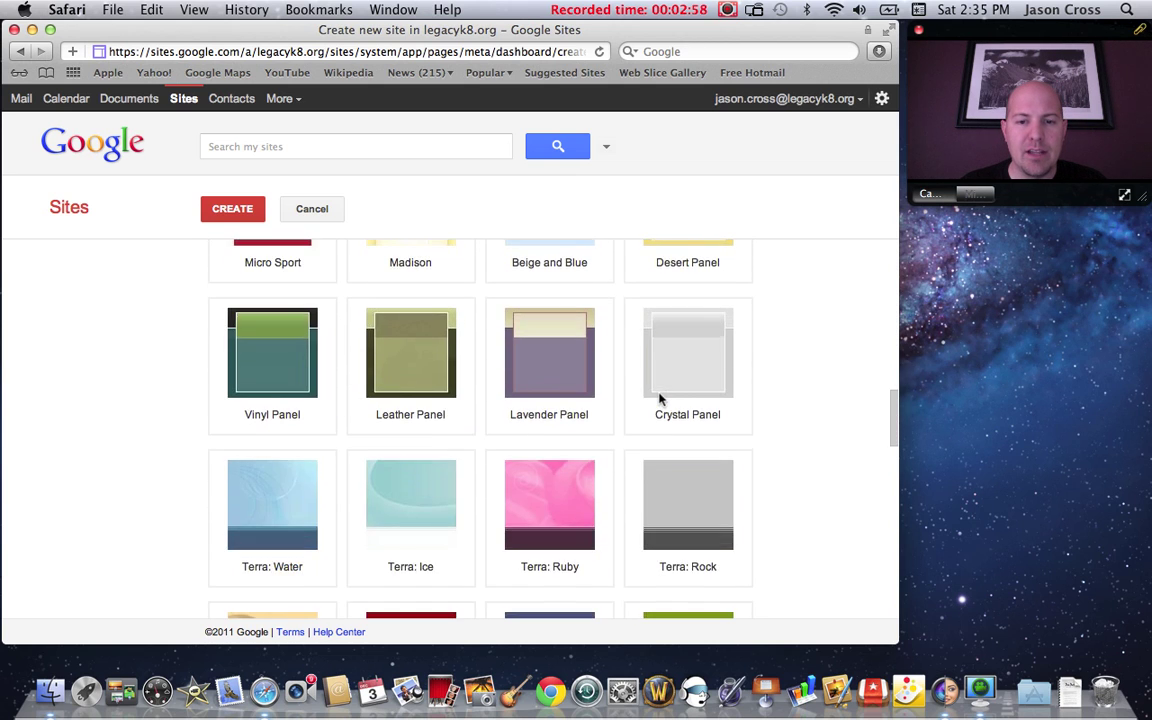
scroll(659, 399, down, 5)
scroll(660, 395, up, 3)
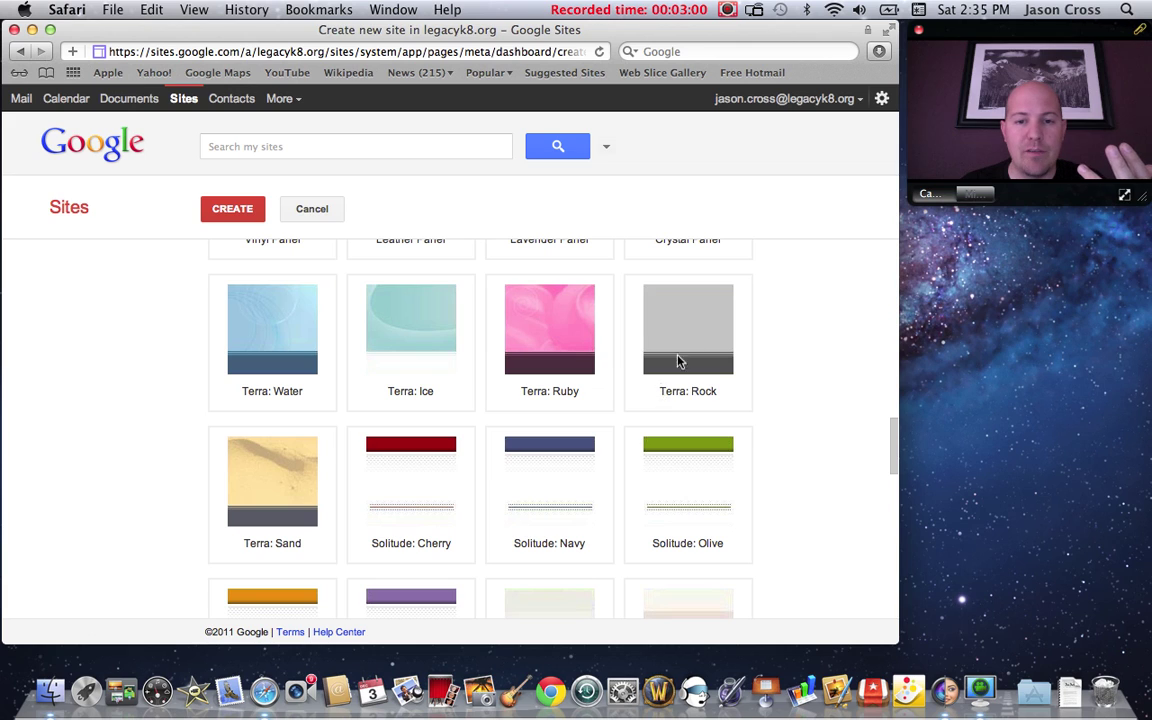
click(678, 362)
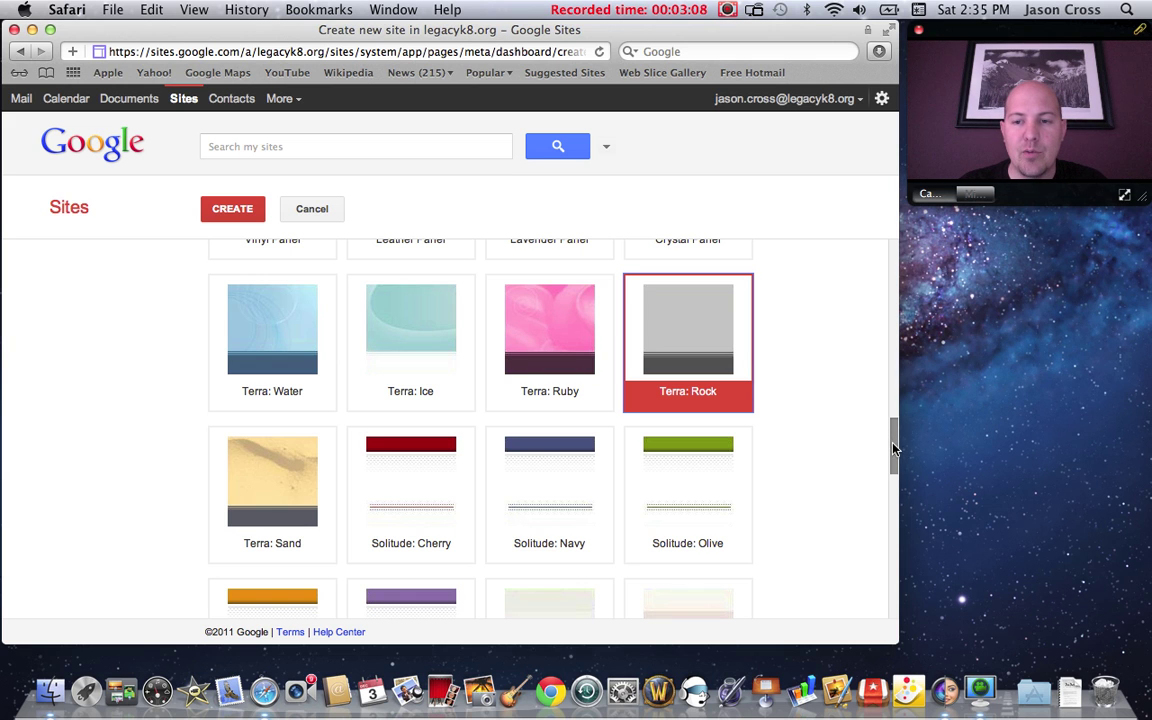
- Describe the site as "This is a test site for Google Sites." and share it only with people I specify
drag(893, 450, 895, 604)
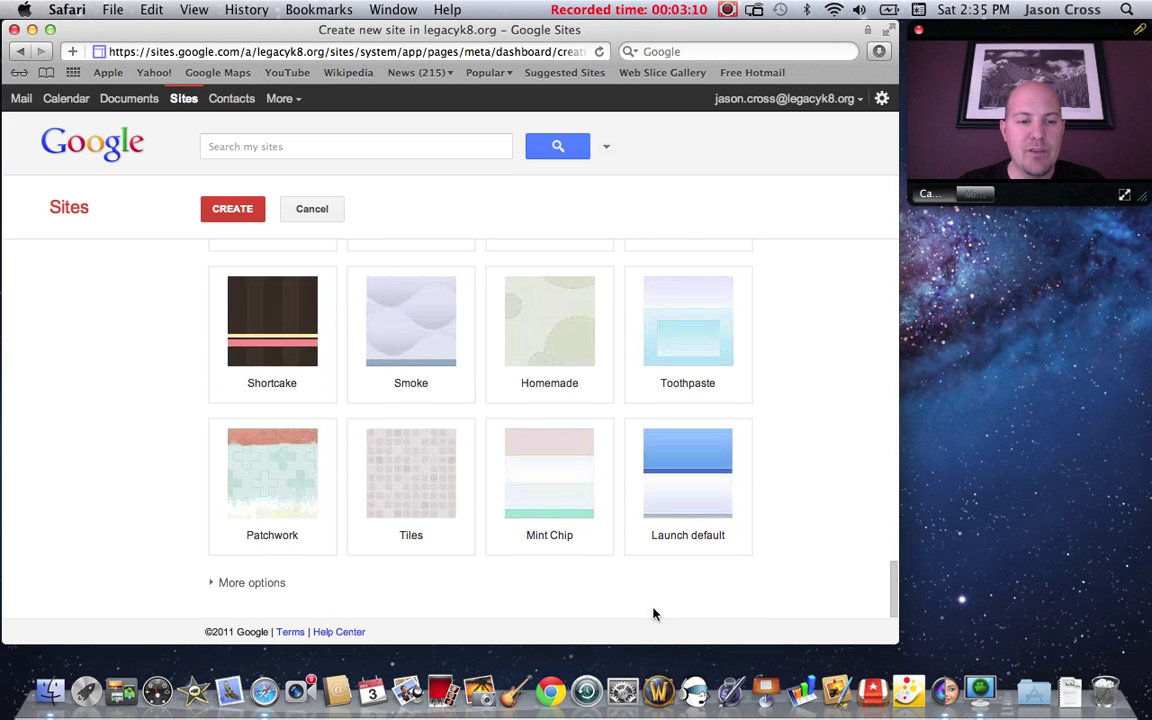
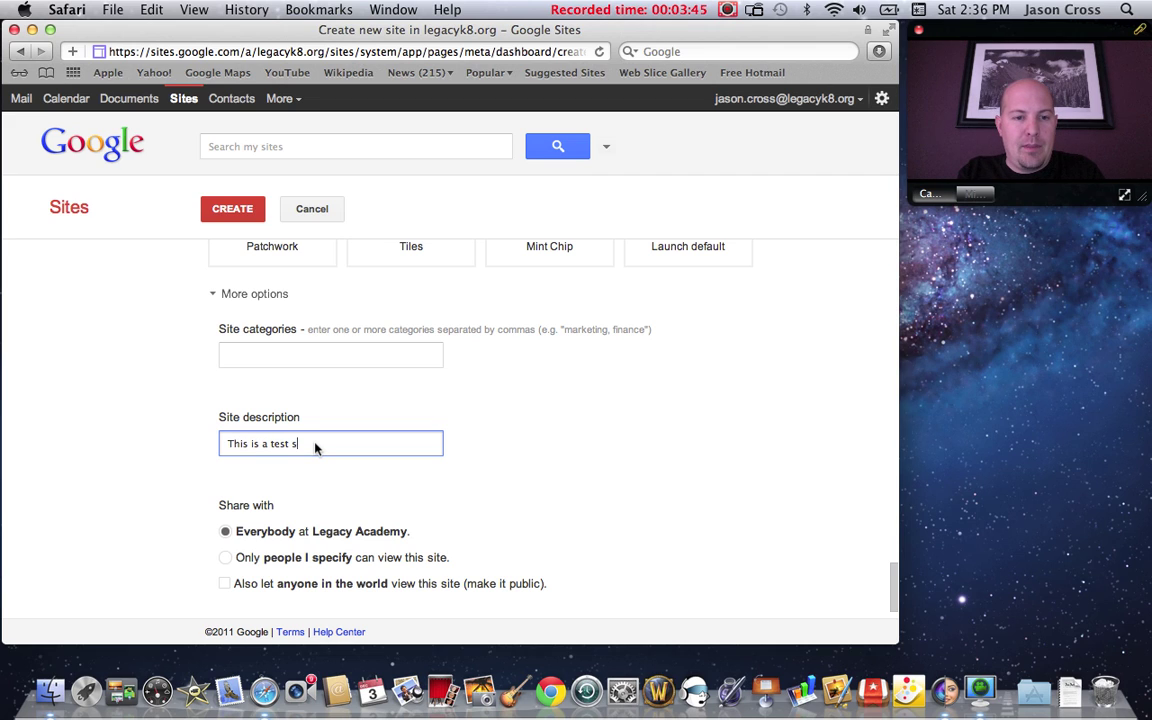
text(site for Google Sites.)
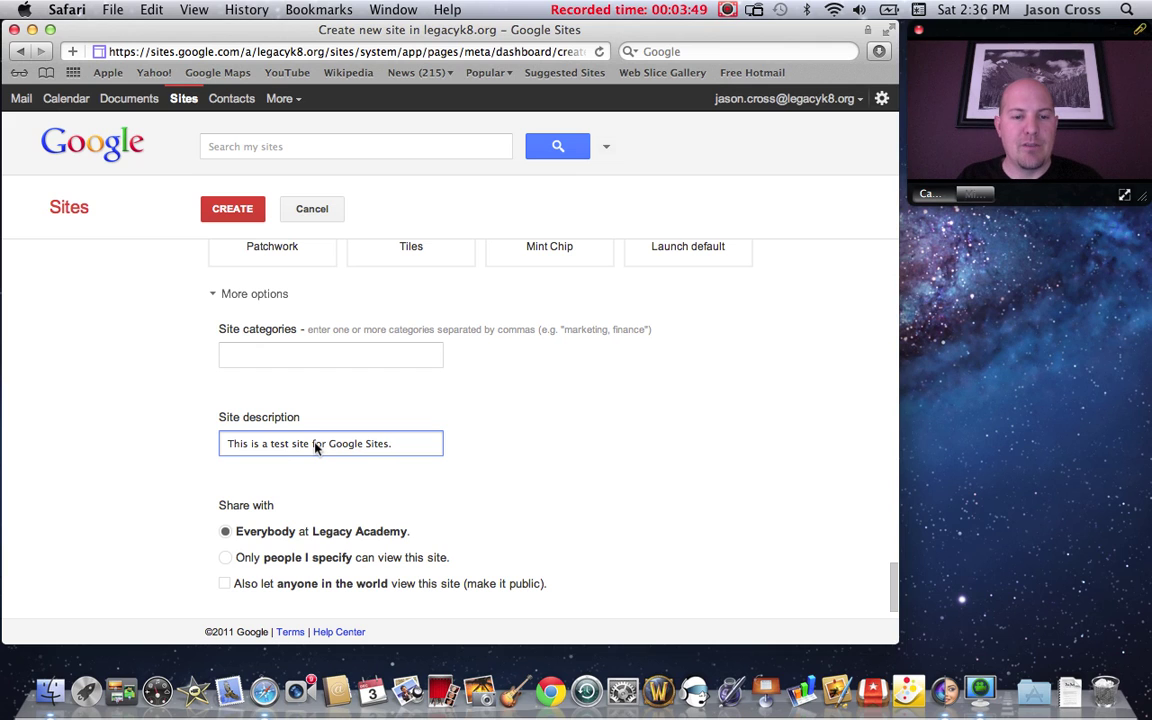
scroll(620, 448, down, 2)
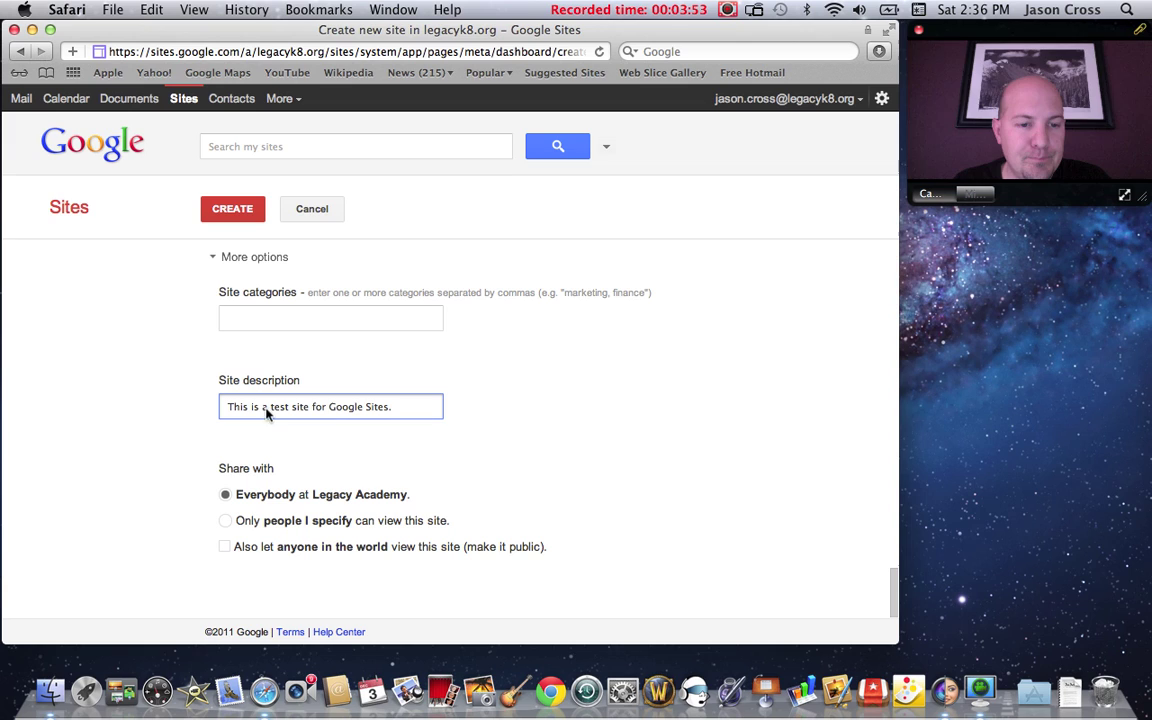
click(222, 478)
drag(222, 478, 284, 474)
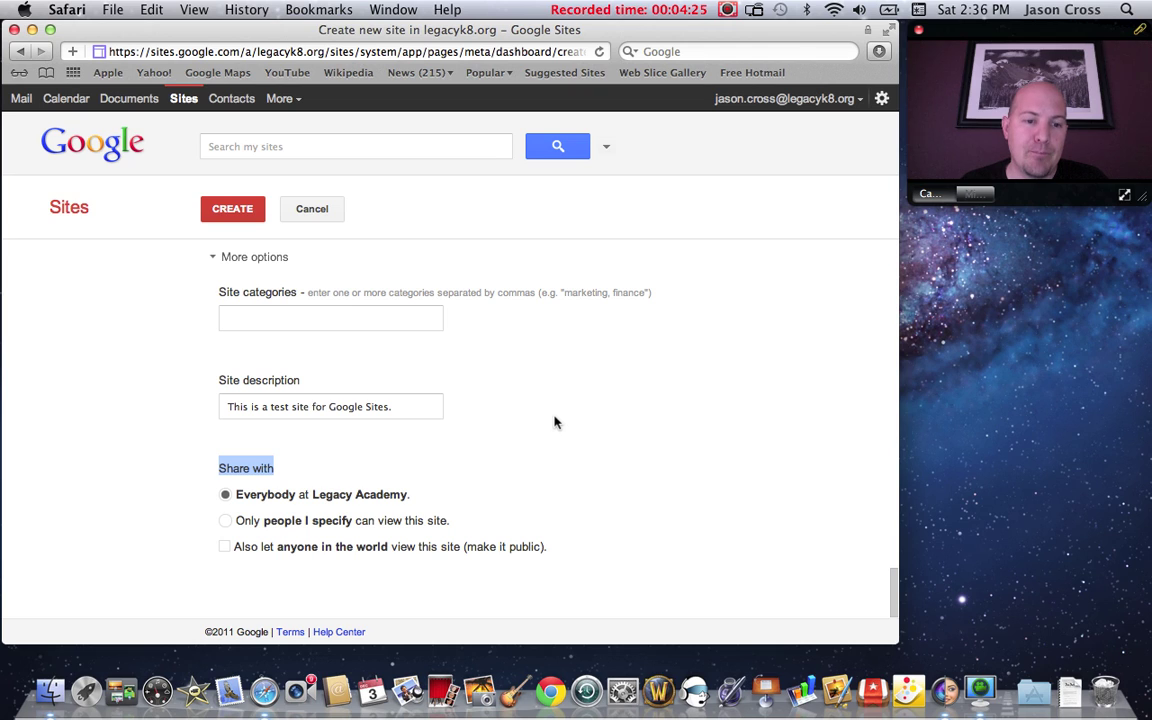
click(225, 521)
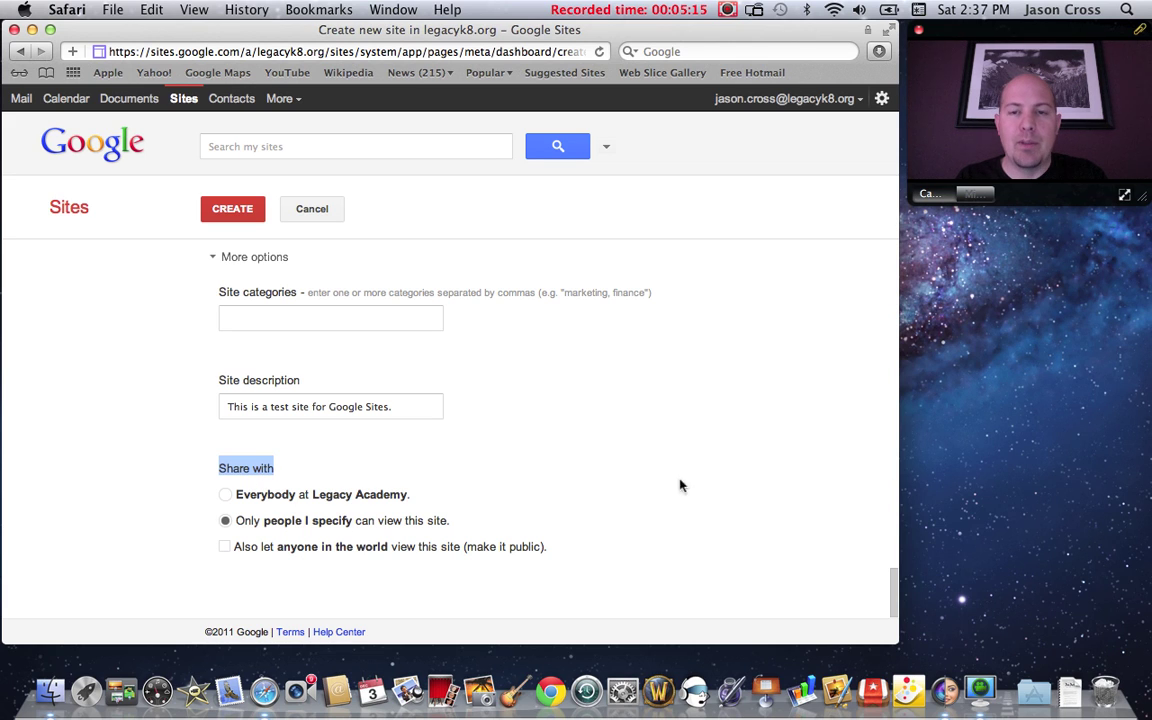
- Create the site with the chosen name, theme, description and sharing settings
scroll(684, 420, up, 10)
scroll(684, 420, up, 15)
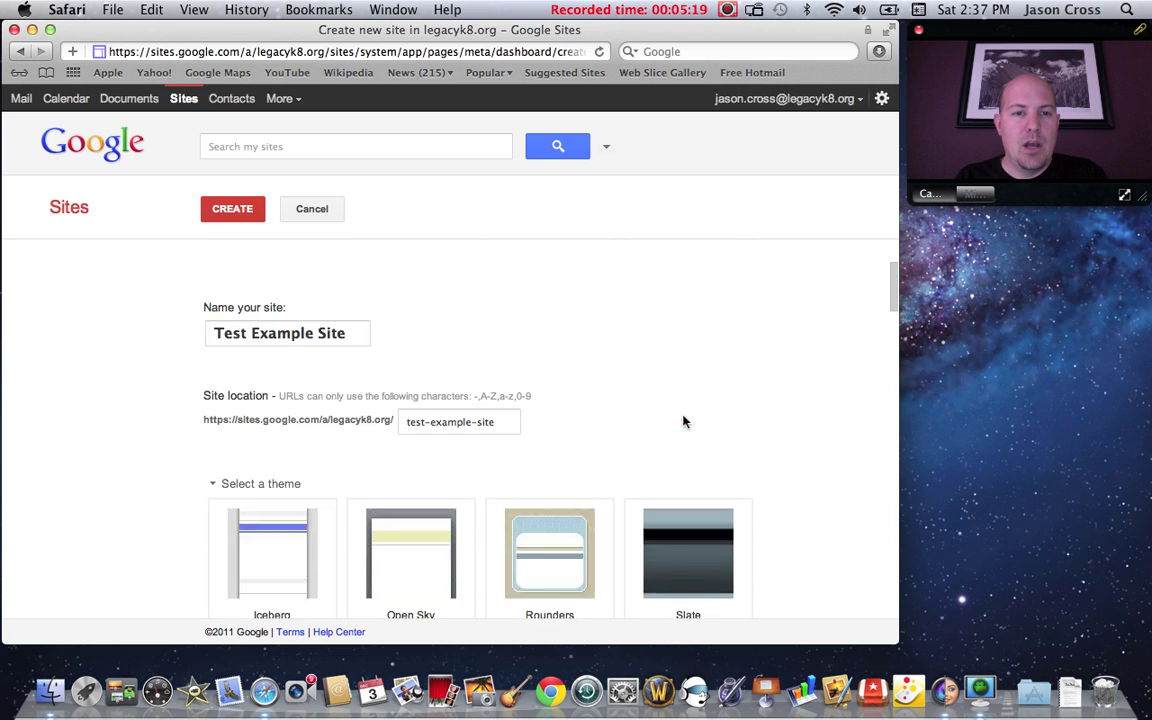
scroll(684, 421, up, 3)
click(233, 213)
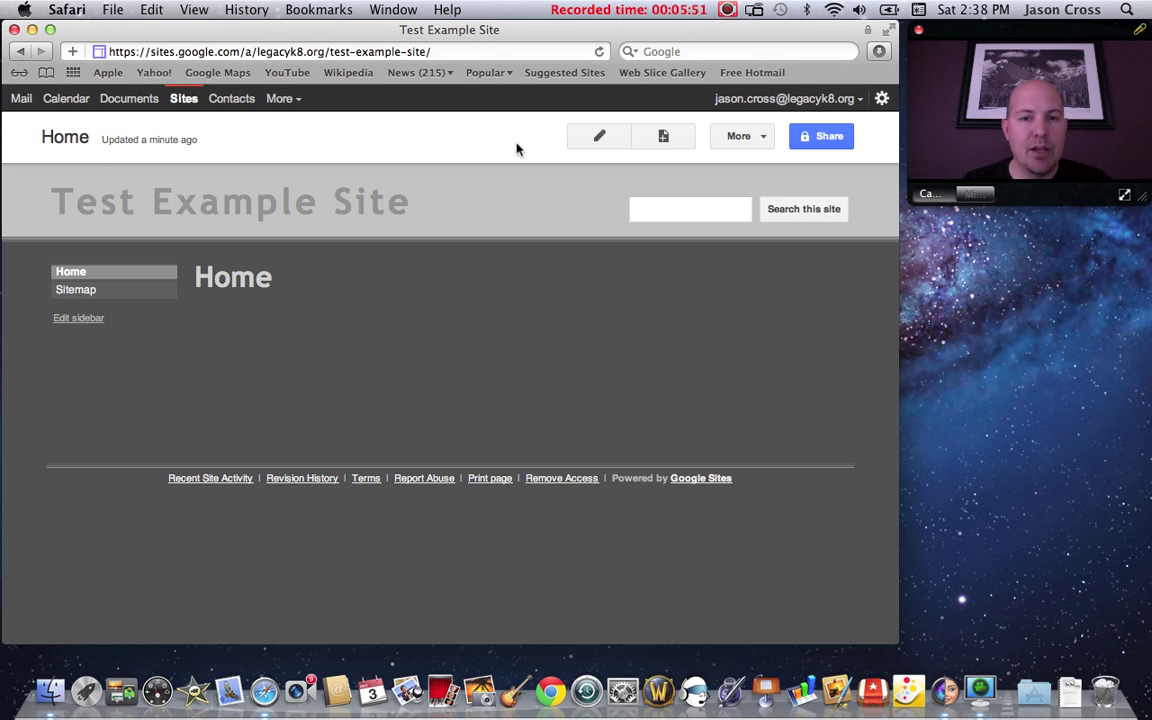
click(762, 140)
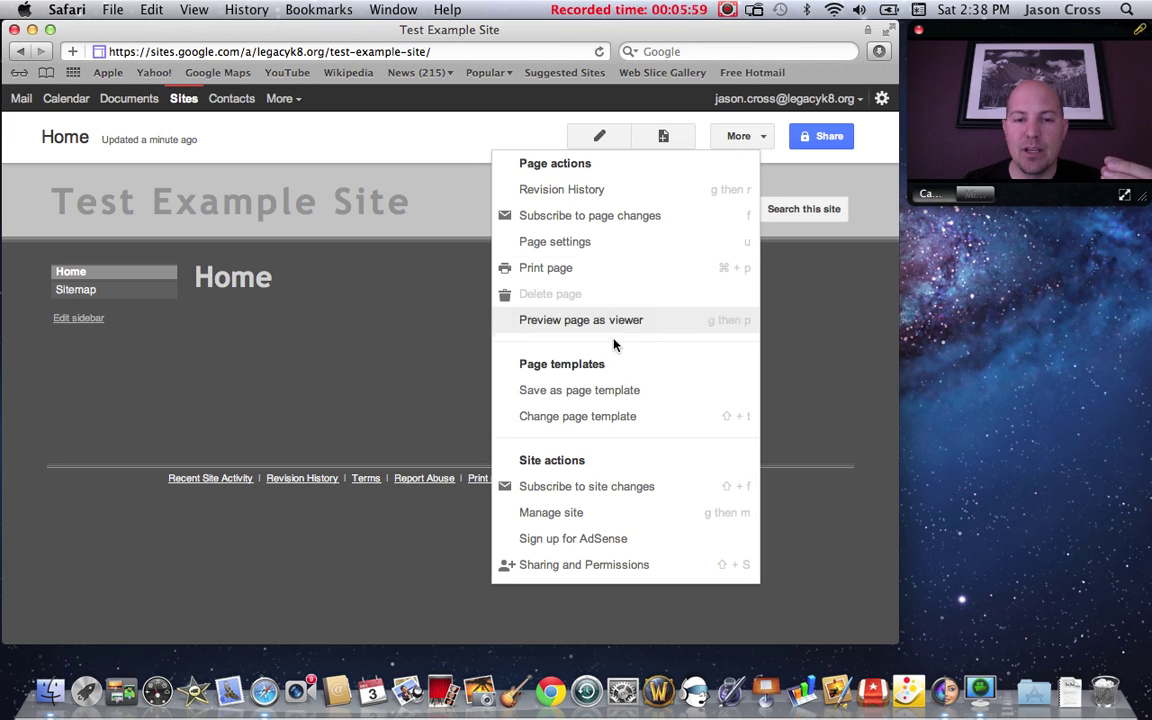
click(543, 141)
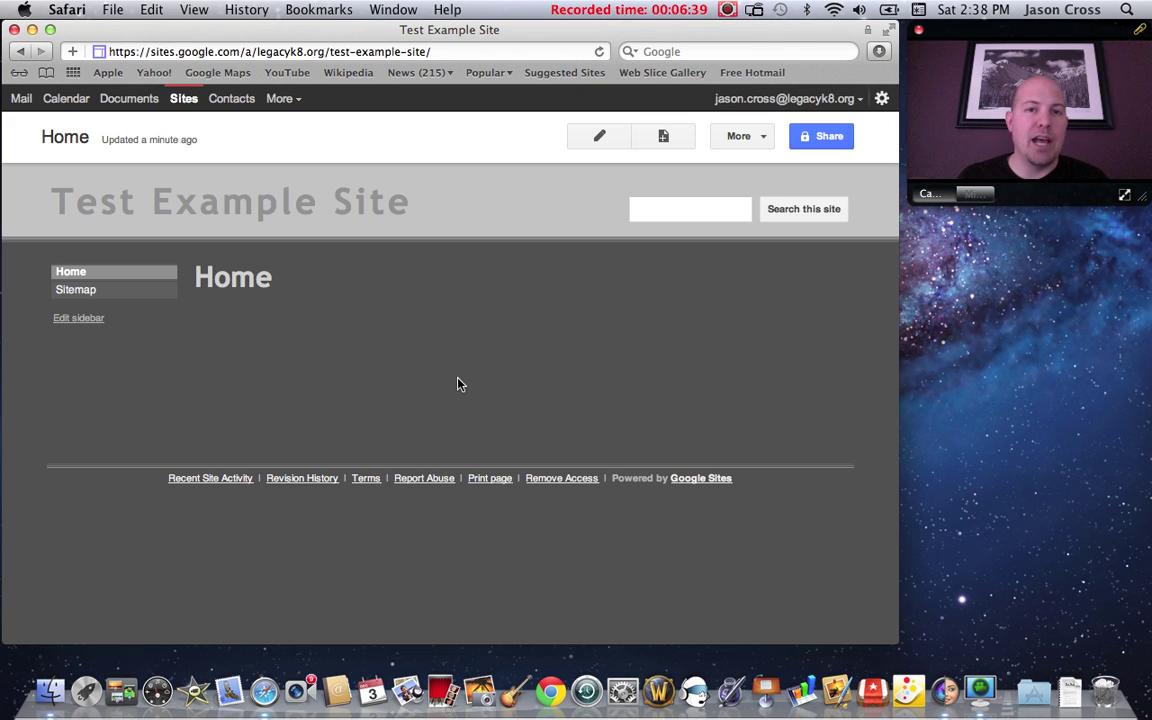
- Add the text "Type in some information." to the body of the Home page and save the page
click(598, 137)
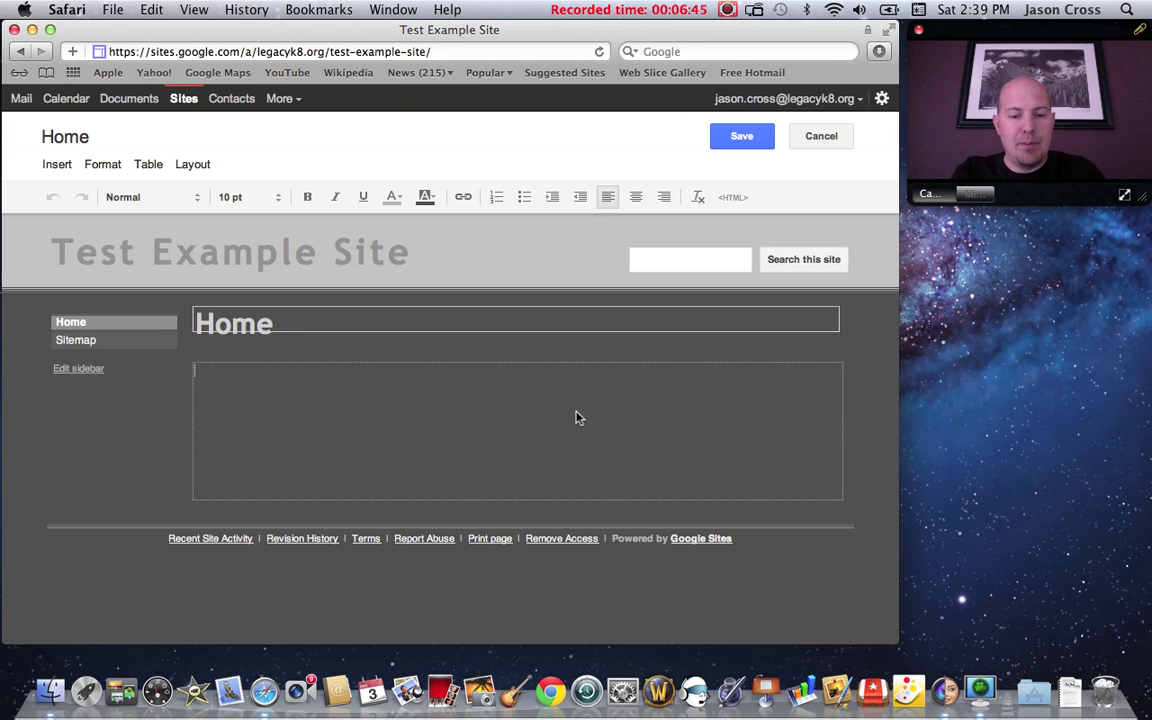
text(Type in )
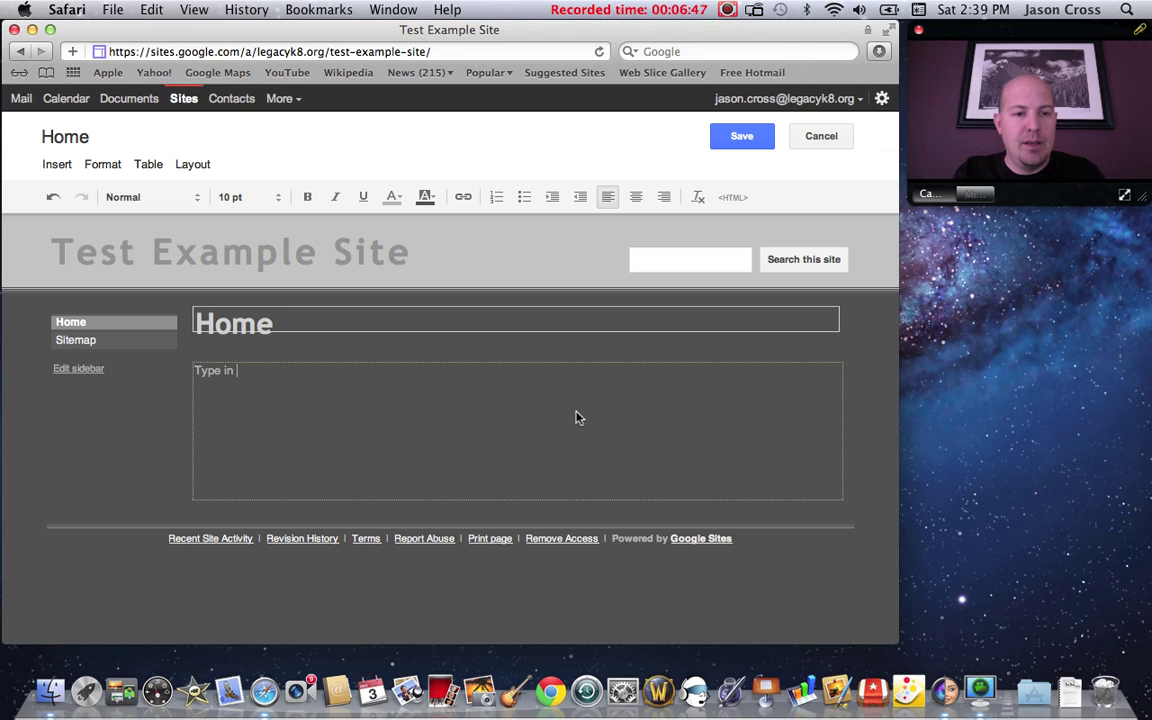
text(some imformation.)
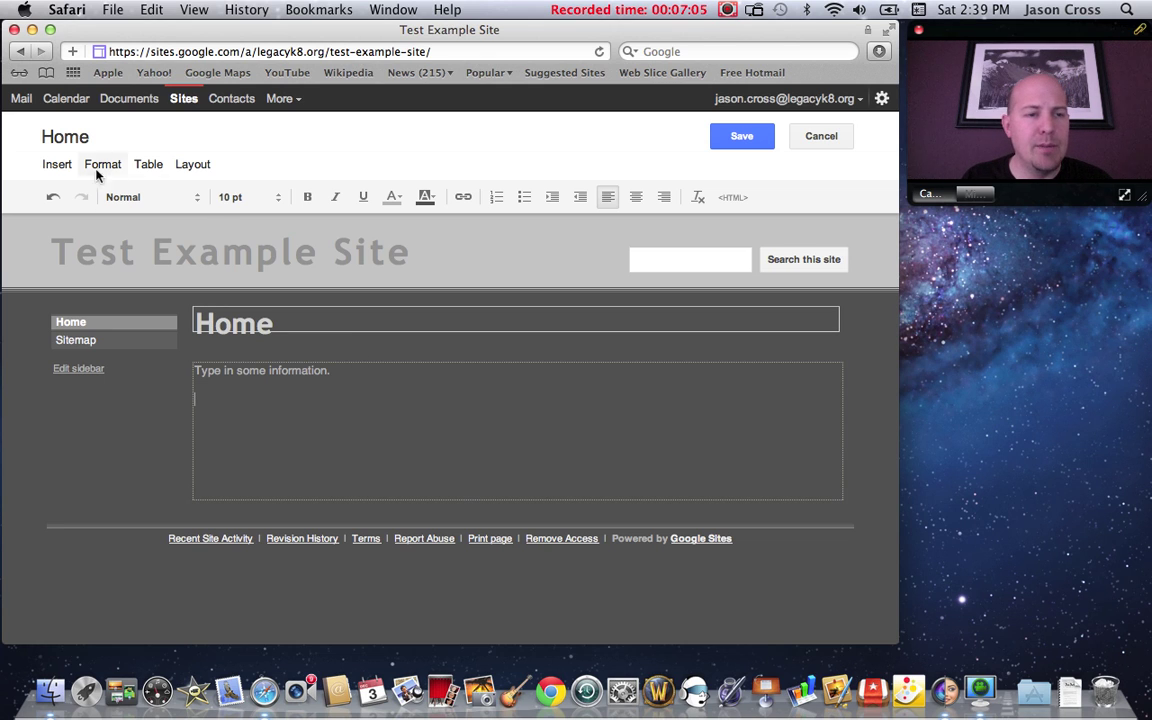
click(57, 165)
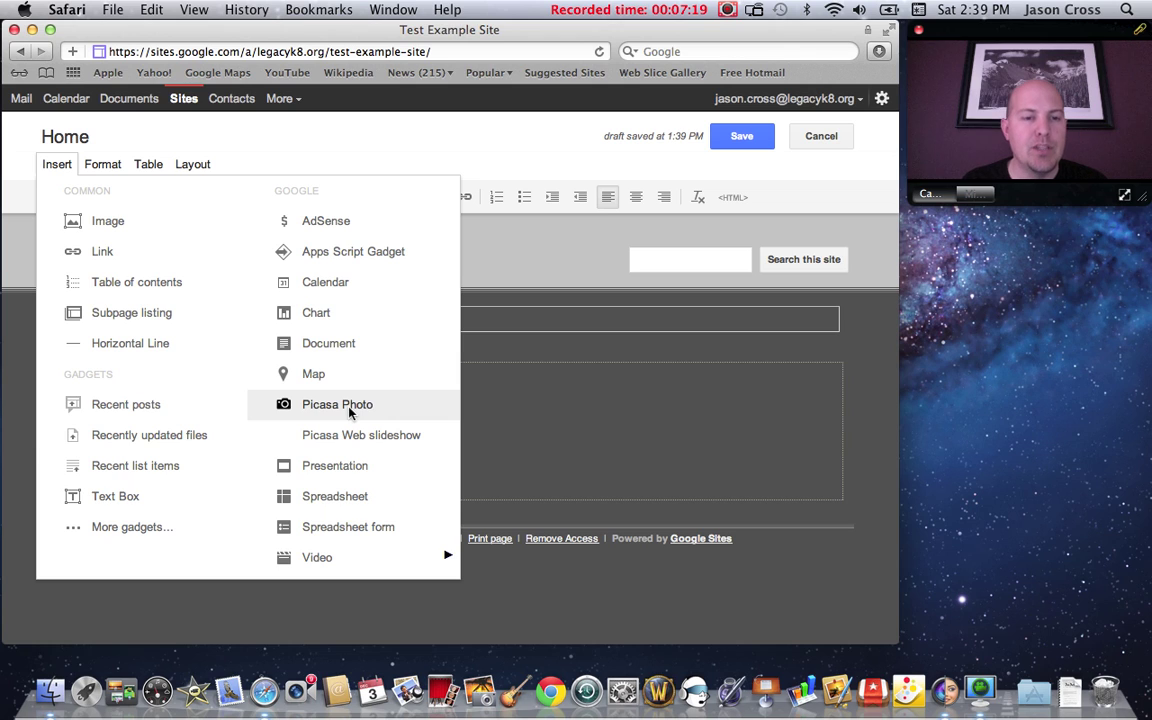
click(511, 408)
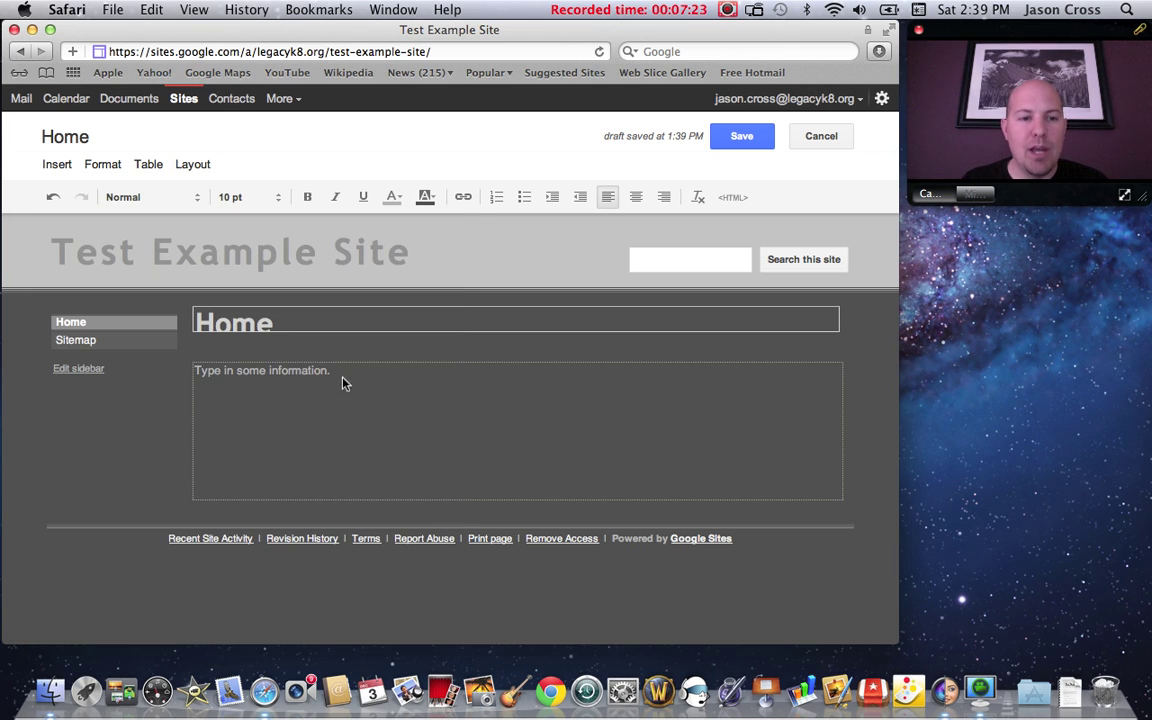
click(742, 138)
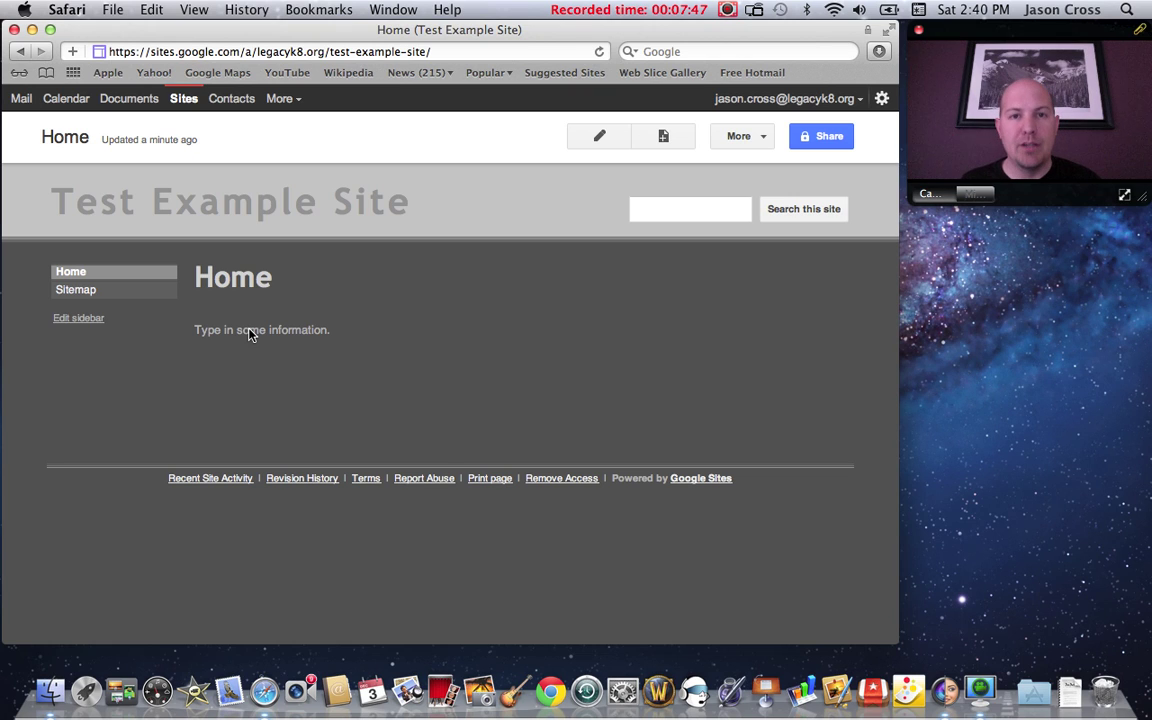
- Set up a new page named Blogs in the site, using the Announcements template
click(663, 135)
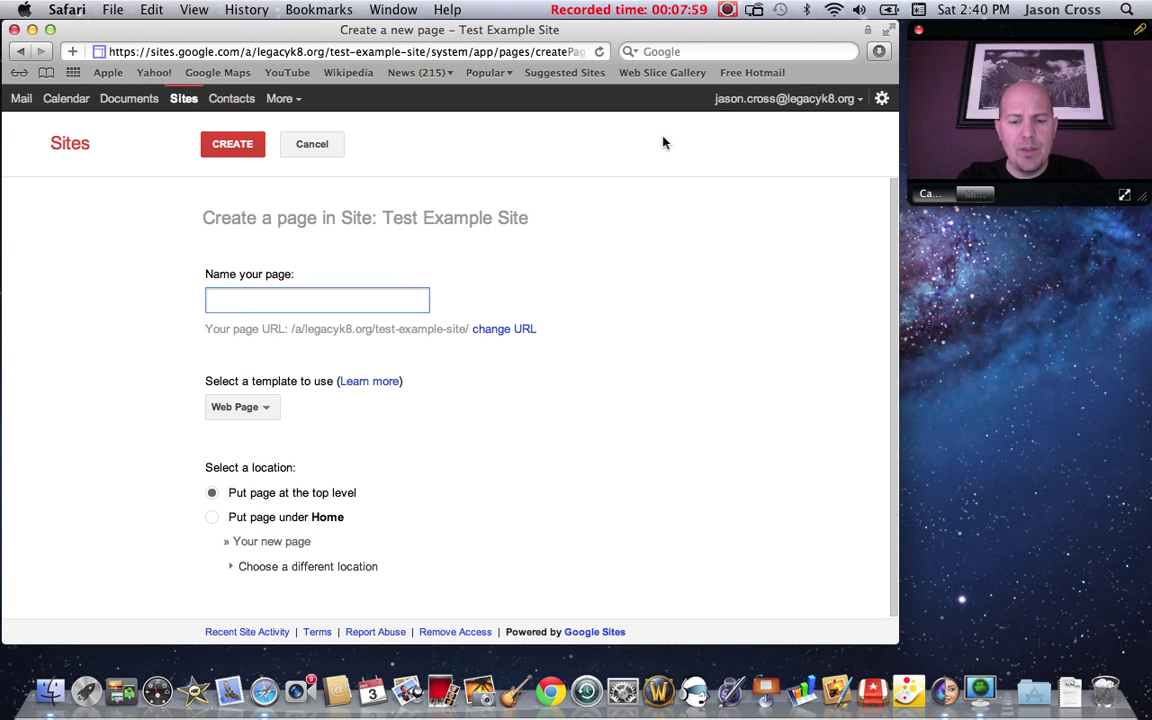
text(Blogs)
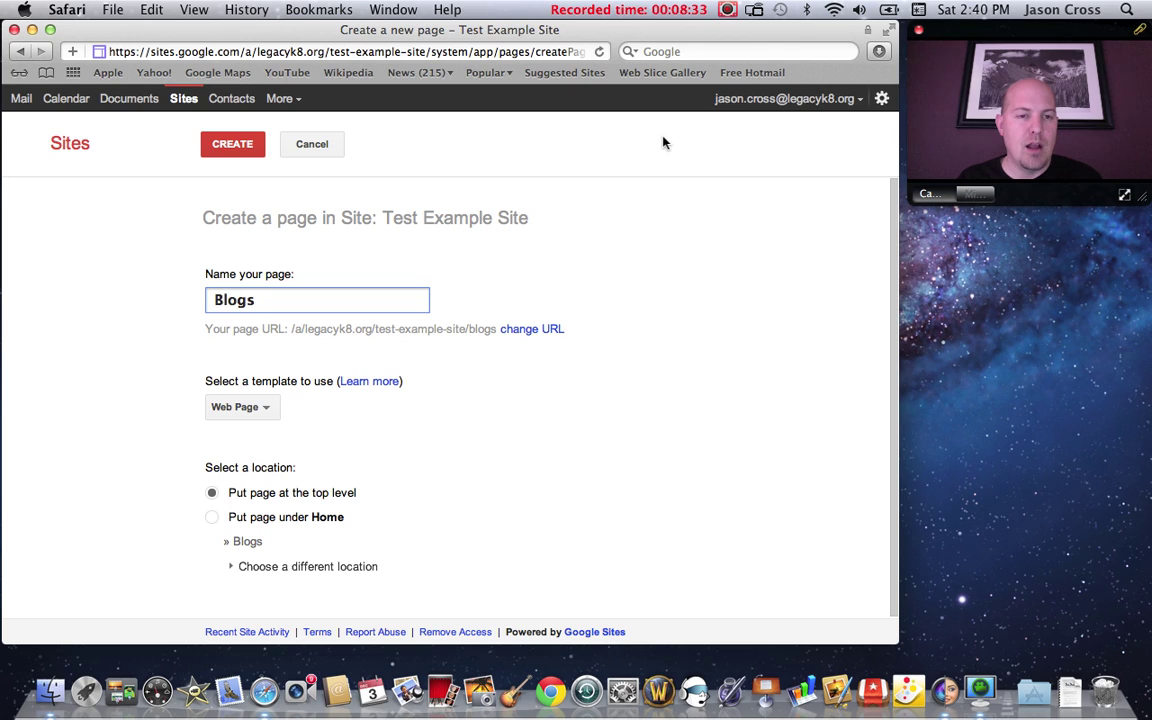
click(268, 408)
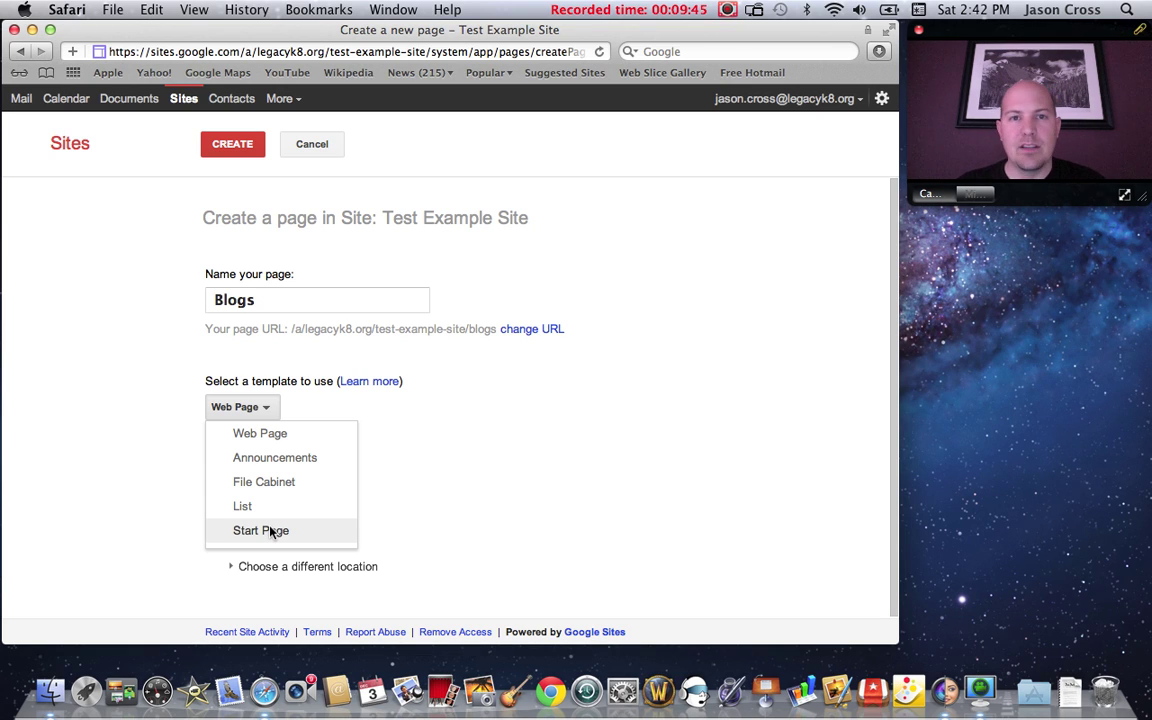
click(304, 460)
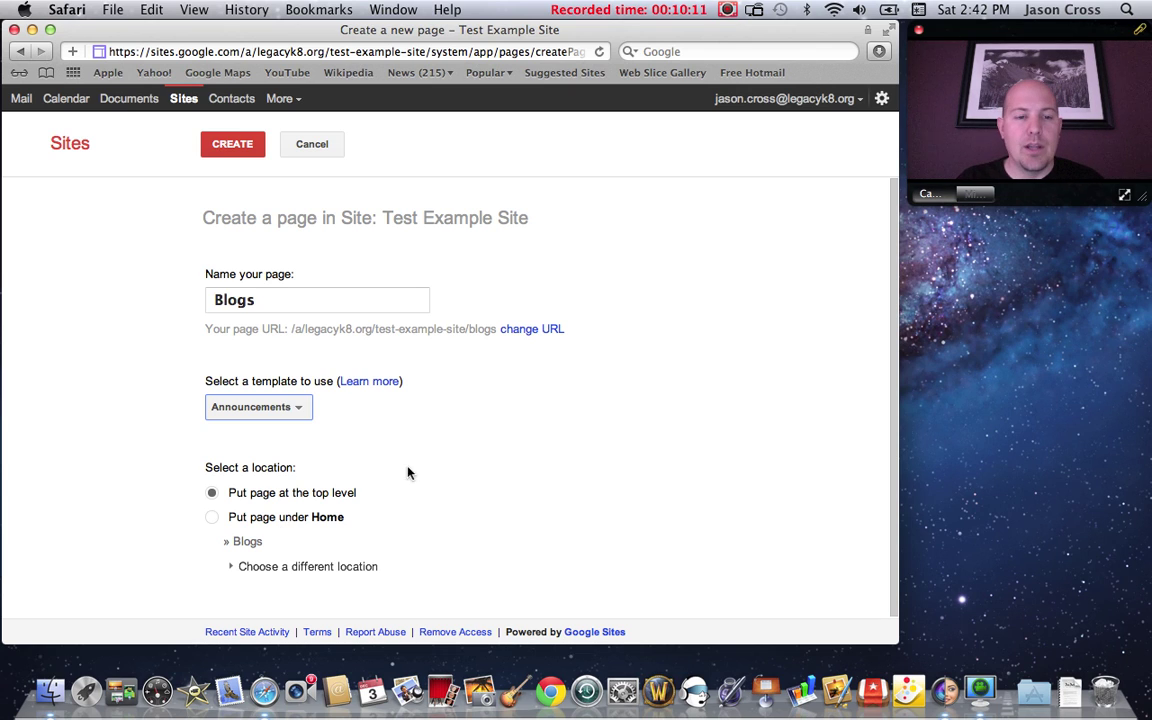
- Create the configured Blogs page and switch to the Home page and back to Blogs using the site navigation
click(233, 146)
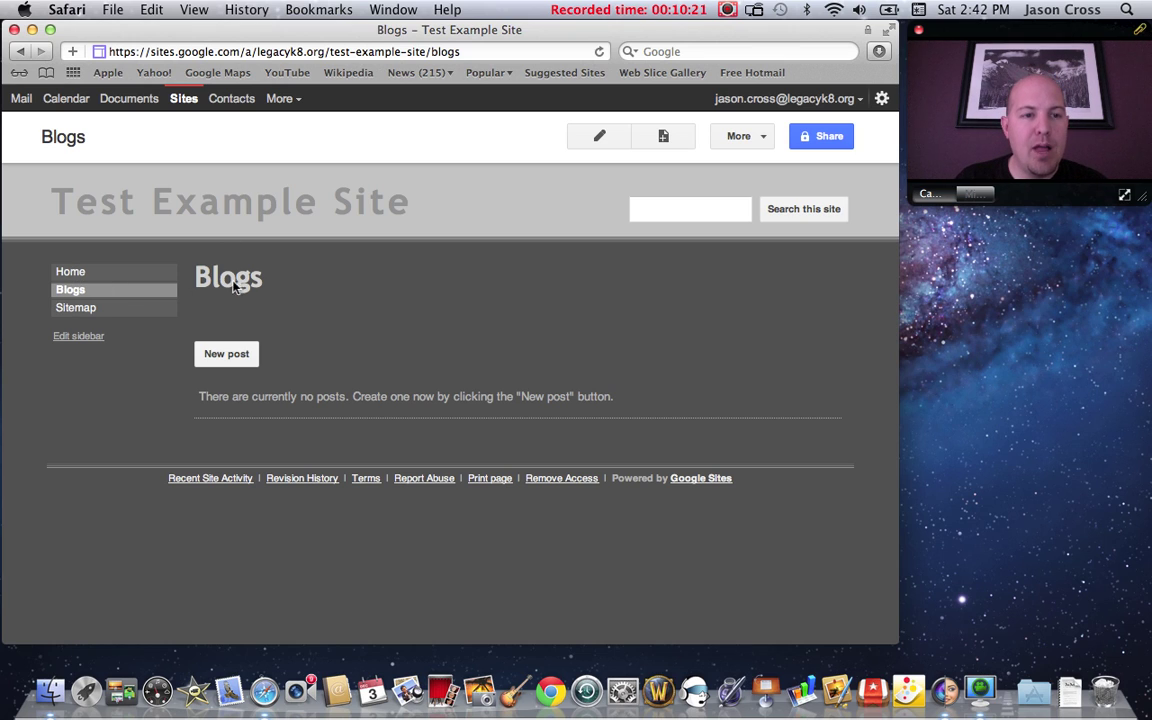
click(70, 274)
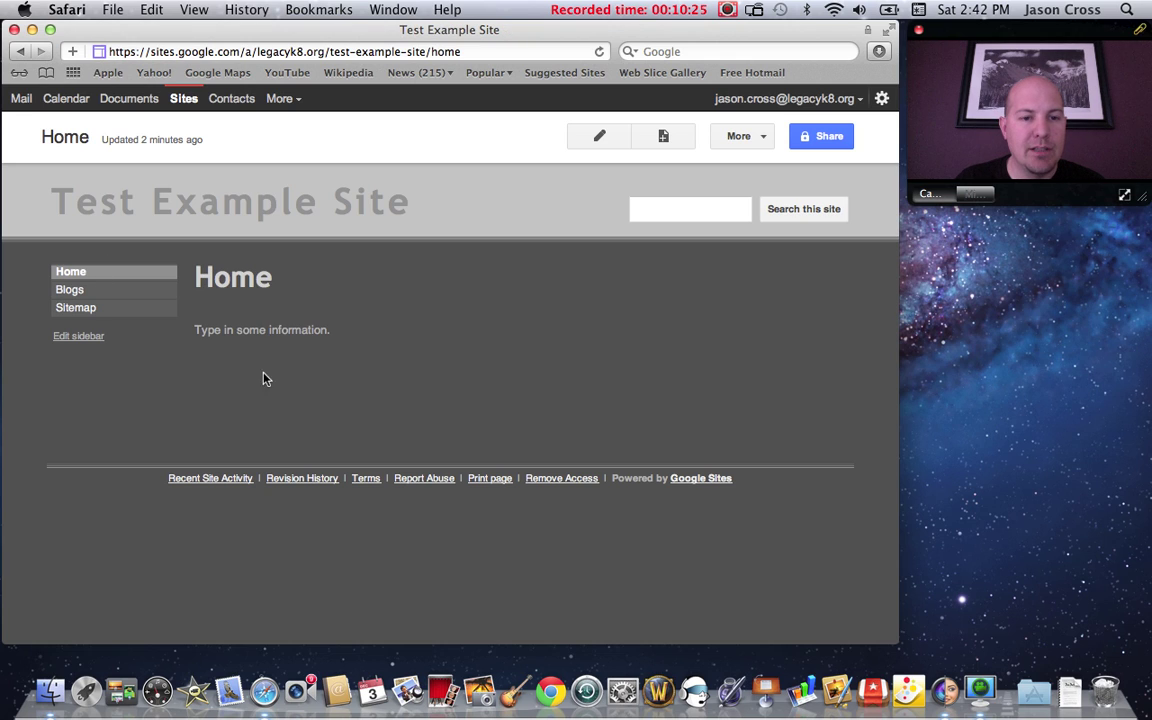
click(76, 292)
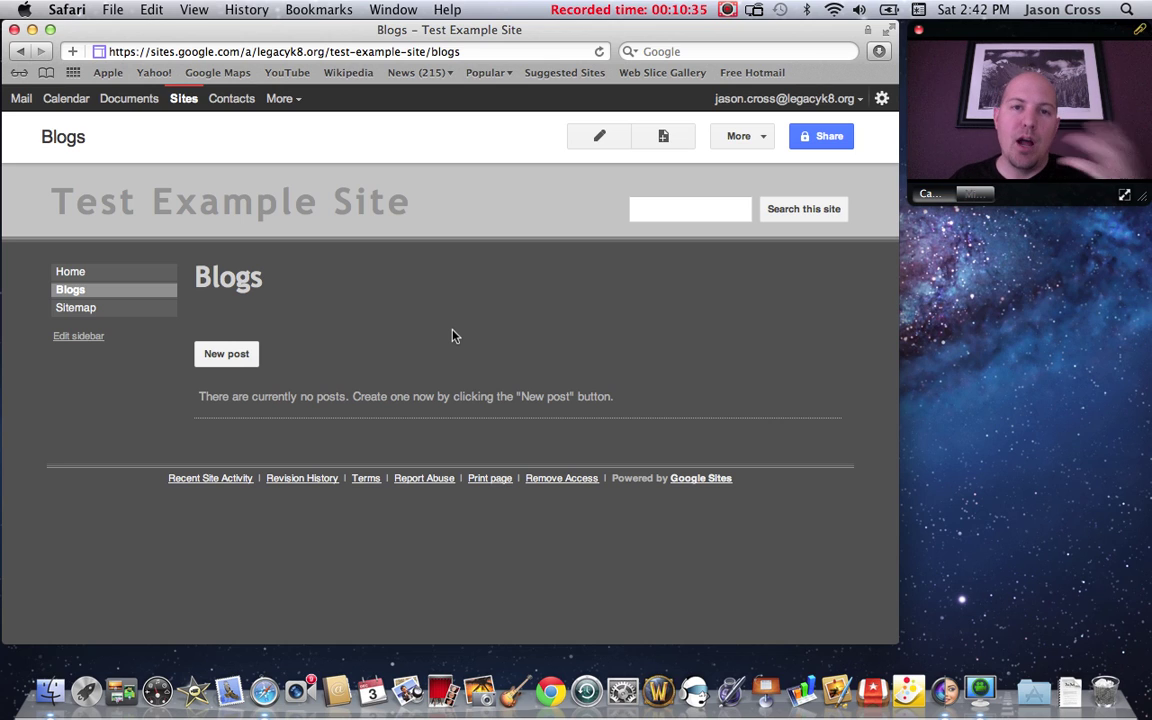
- Publish a new post on the Blogs page titled "Post Number 1" with the text "This is my very first post."
click(221, 360)
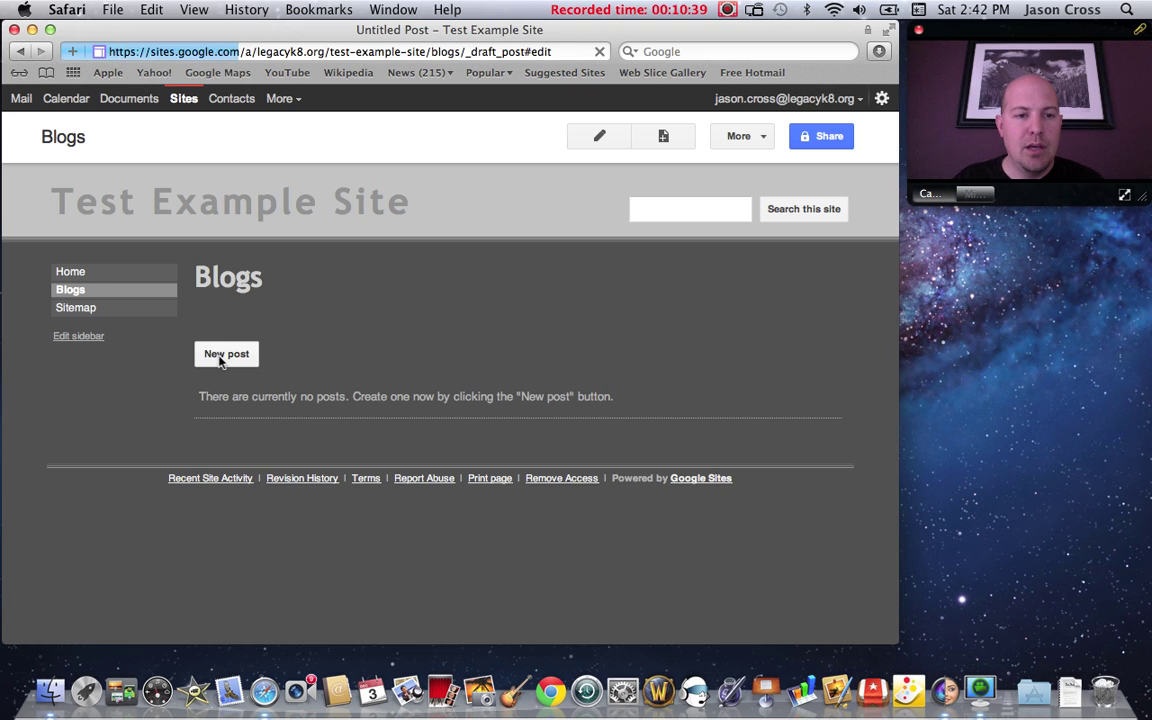
drag(383, 319, 143, 330)
text(Post )
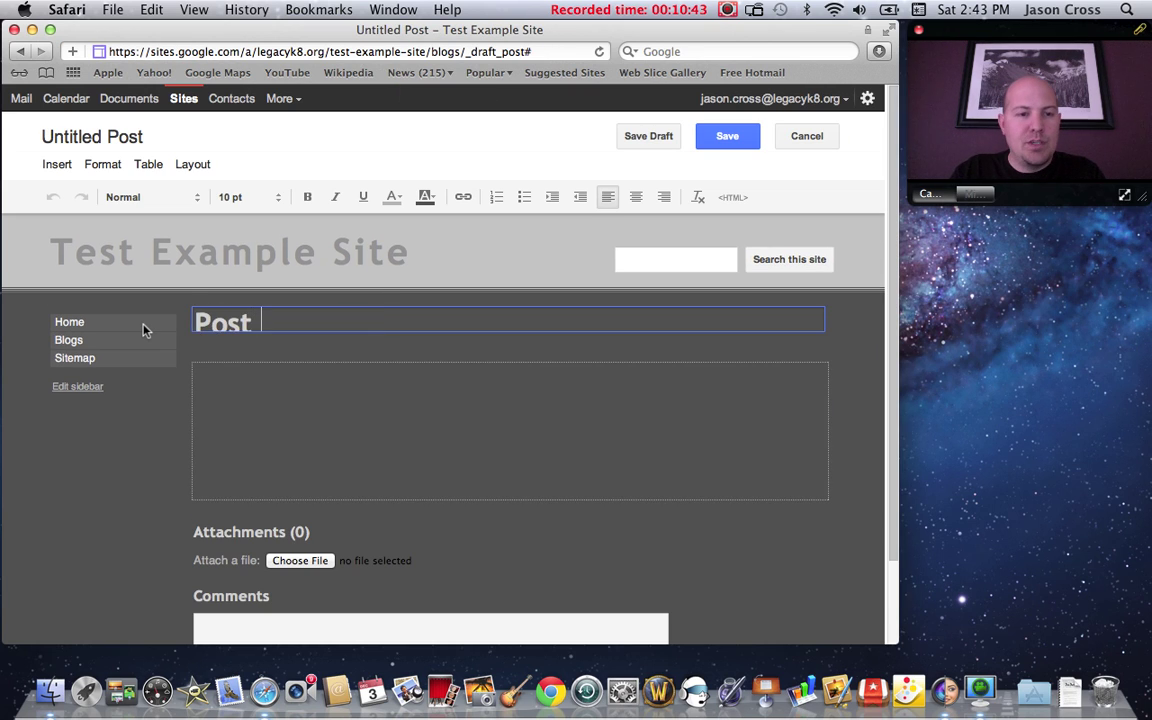
text(Number 1)
key(Tab)
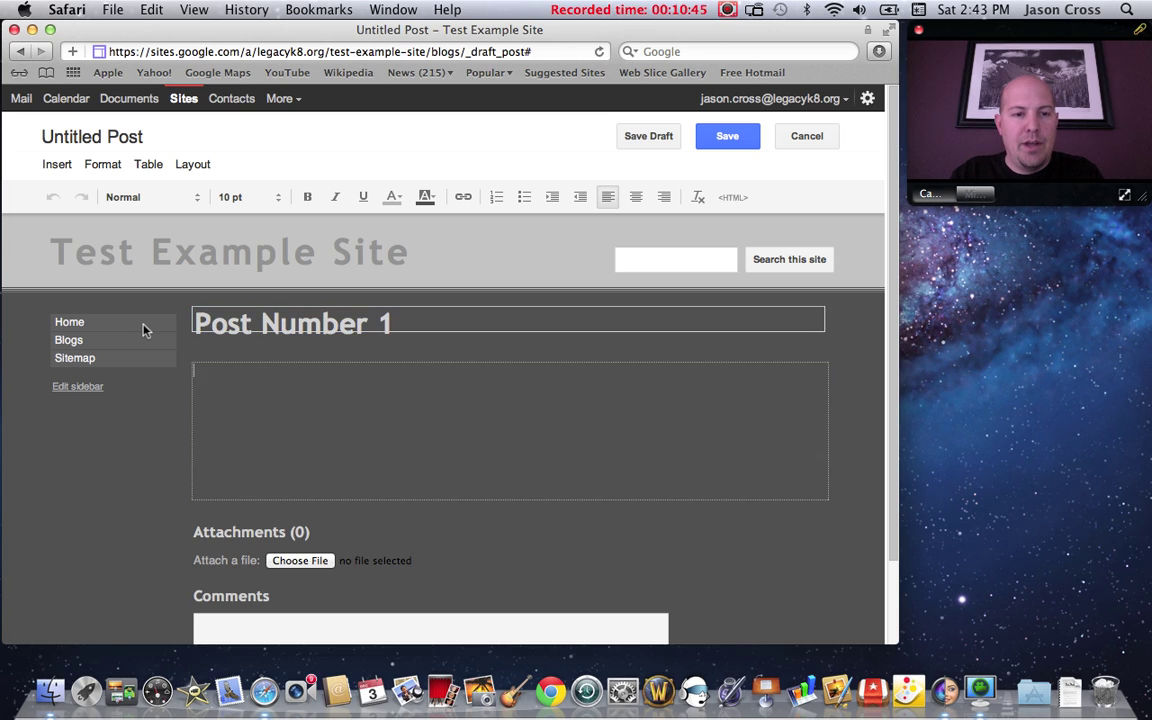
text(This is my )
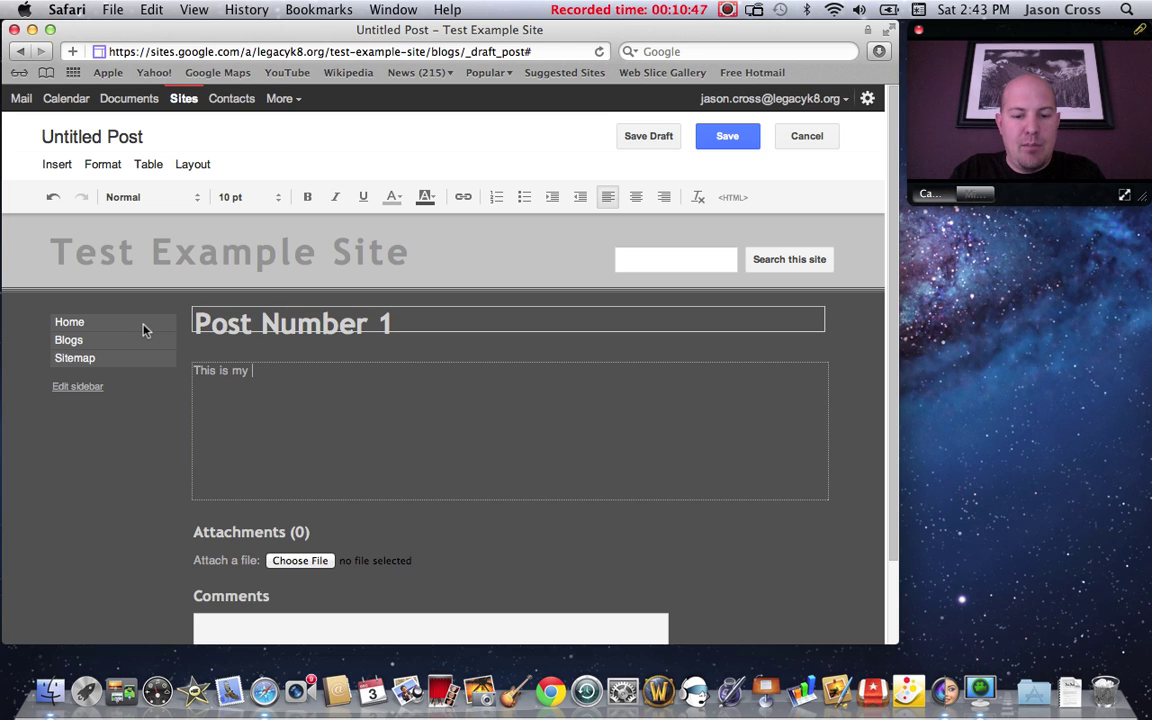
text(very first )
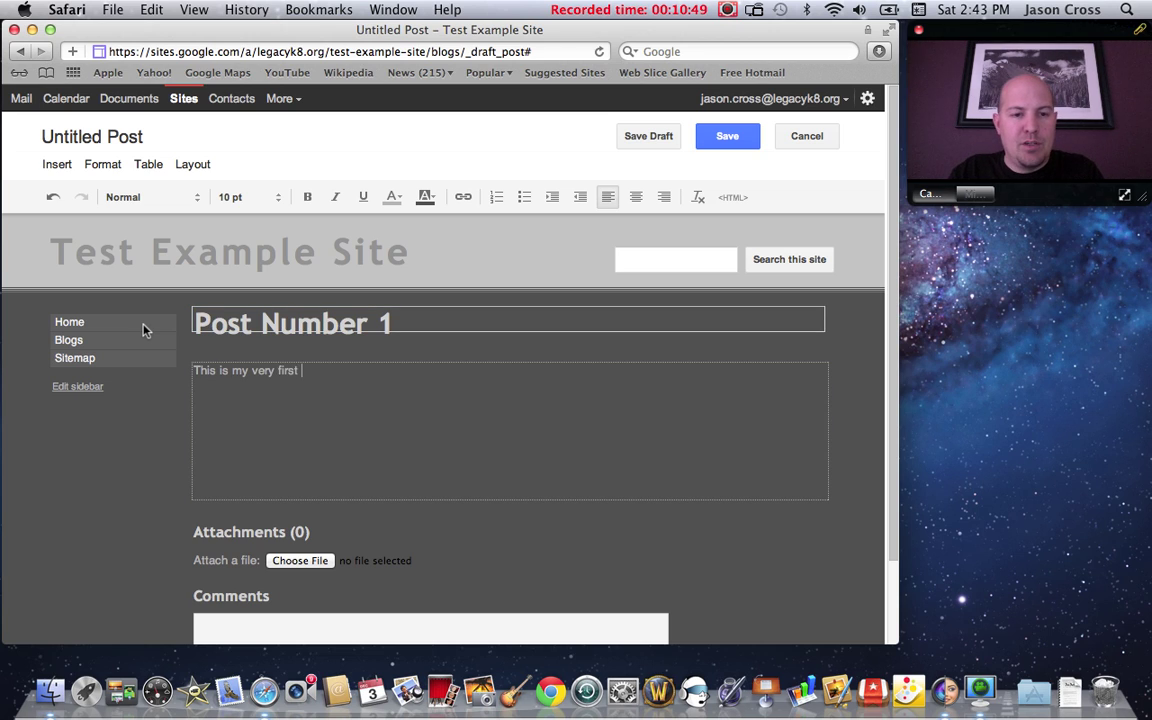
text(post.)
click(722, 138)
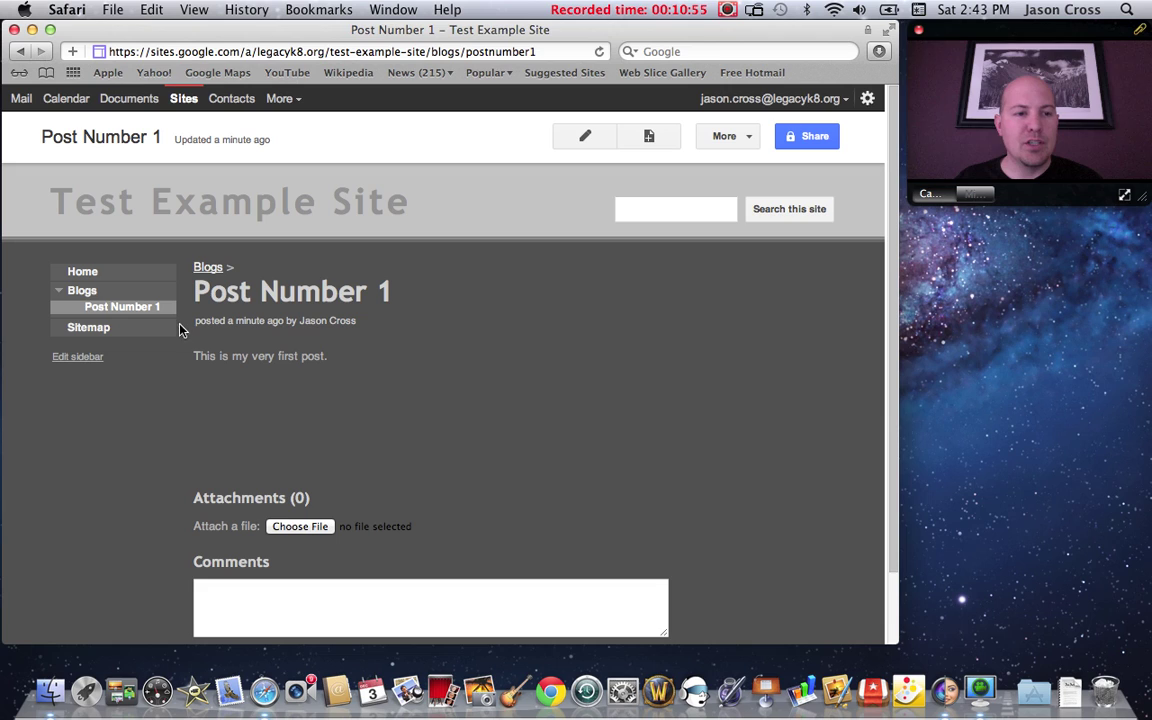
- Publish another Blogs post titled "Post Number 2" with the text "This is my second post." and return to the Blogs page
click(78, 291)
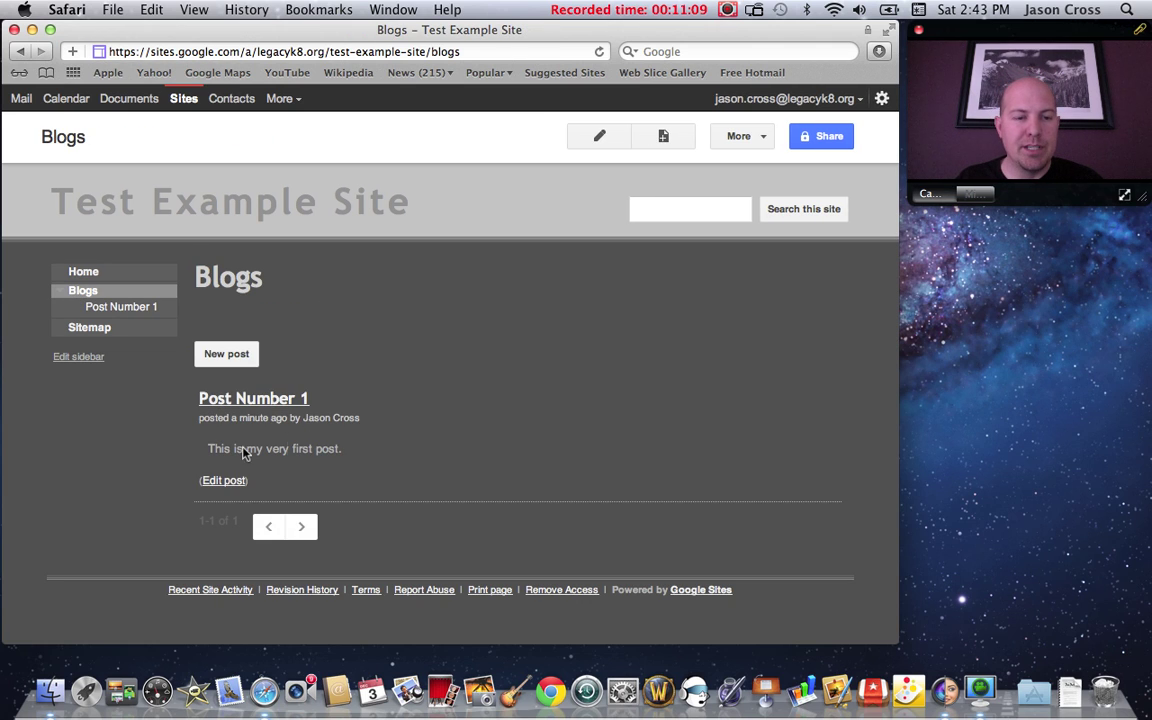
click(226, 355)
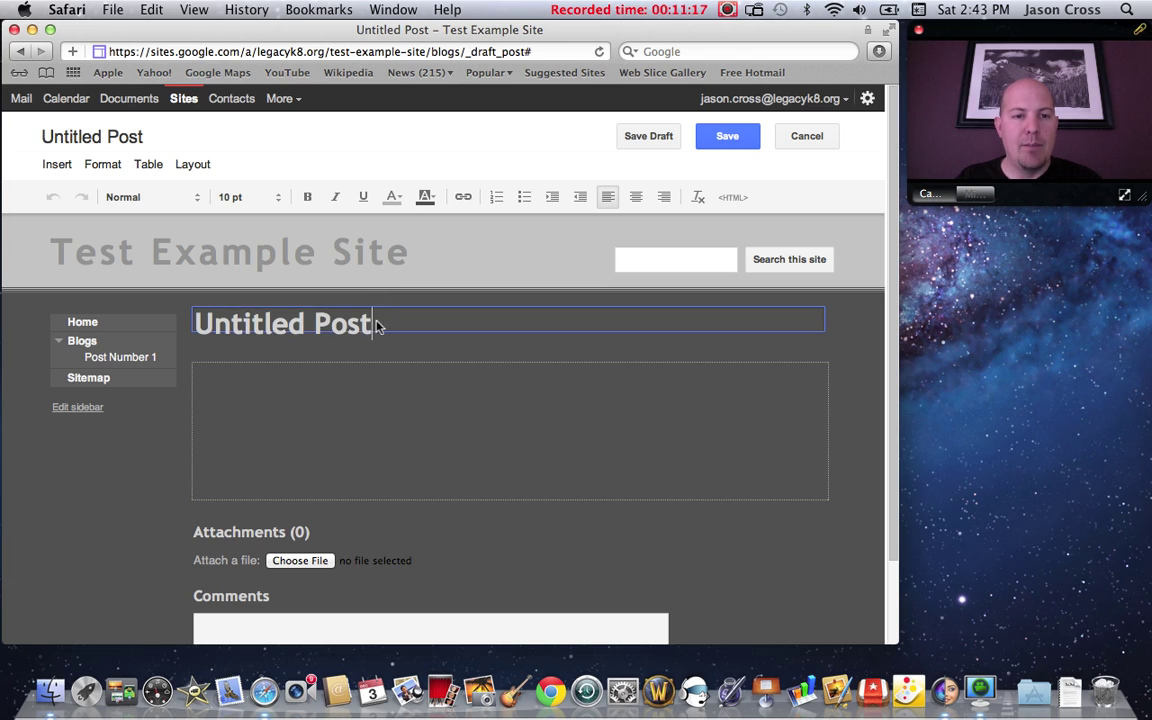
drag(372, 323, 123, 314)
text(Post Number 2)
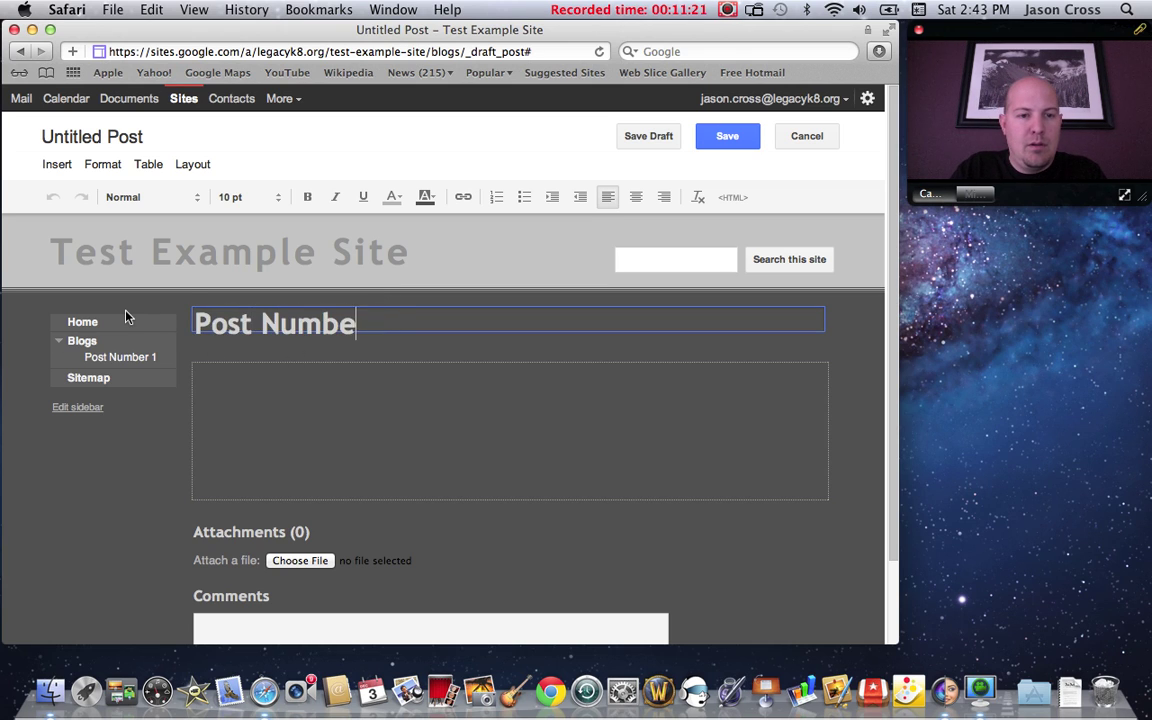
key(Tab)
text(This is my s)
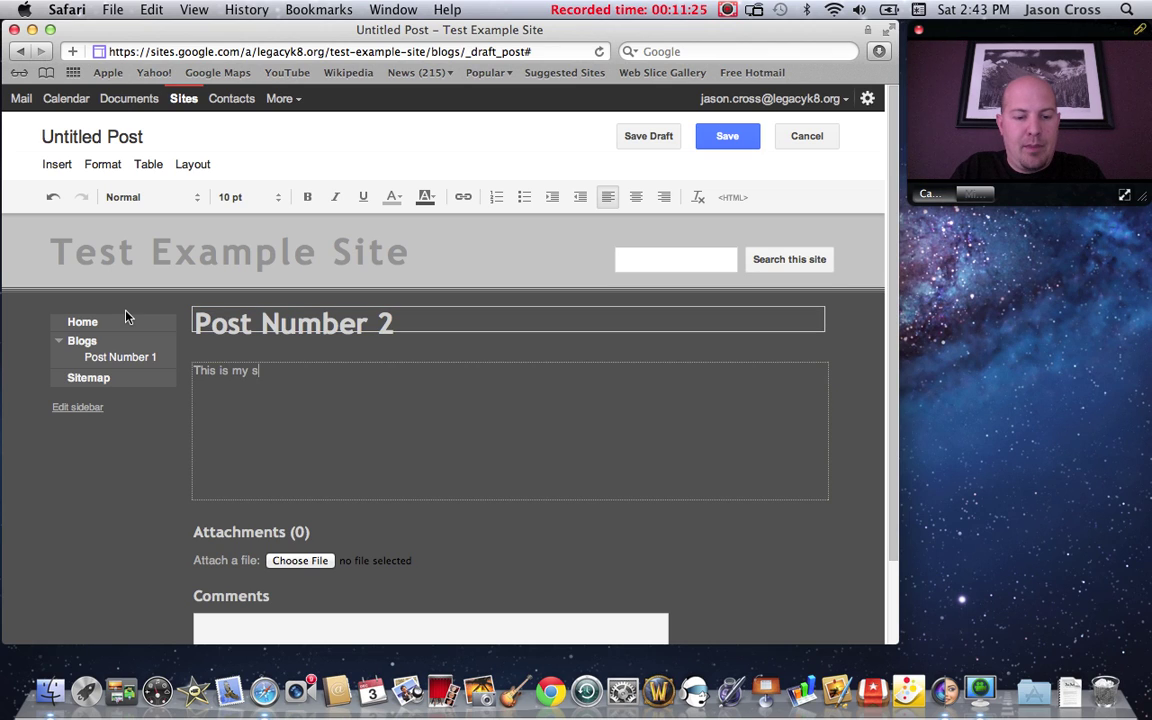
text(econd post.)
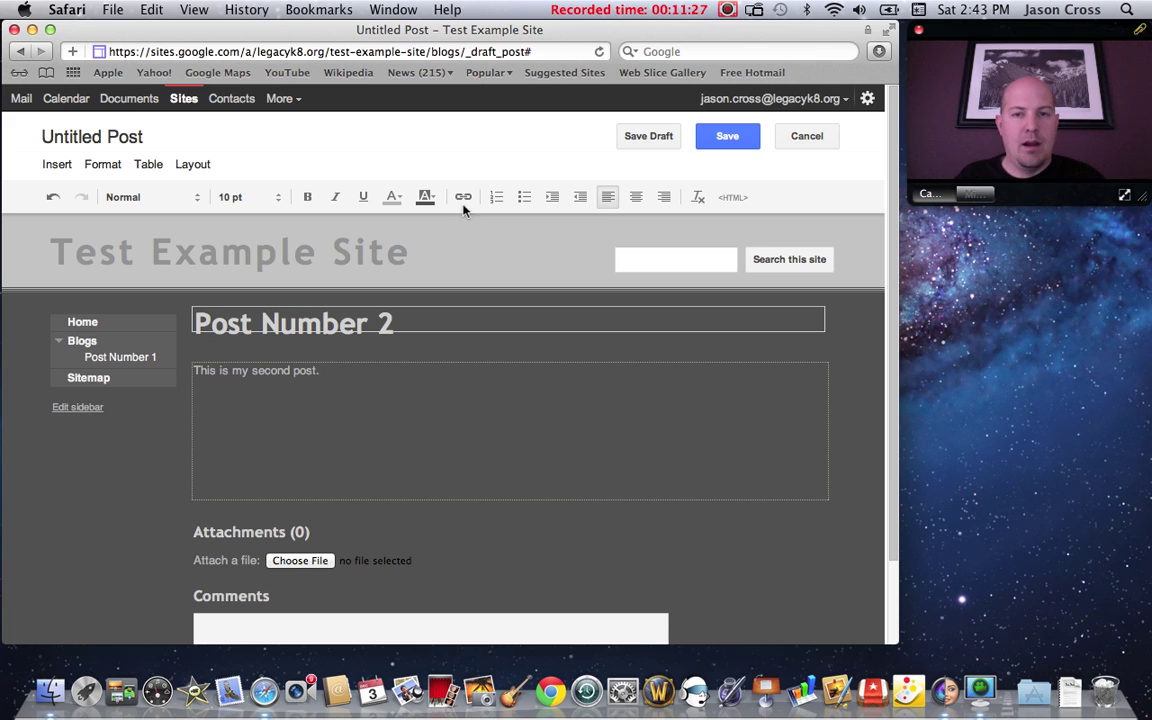
click(724, 145)
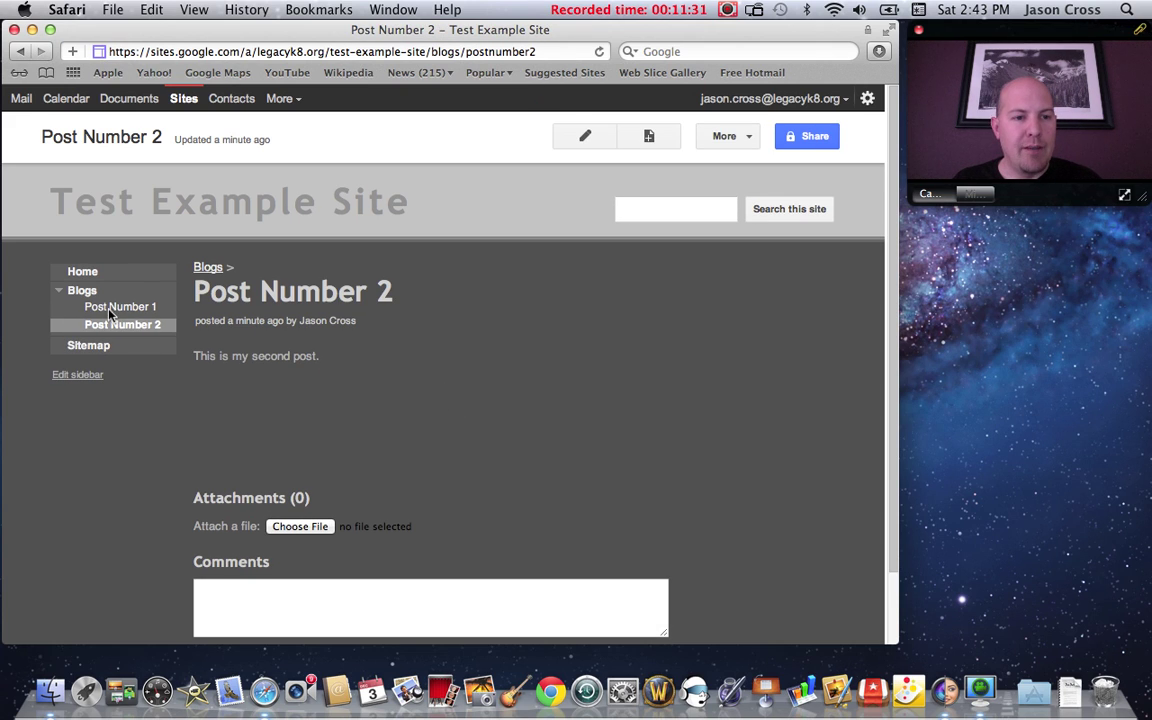
click(77, 292)
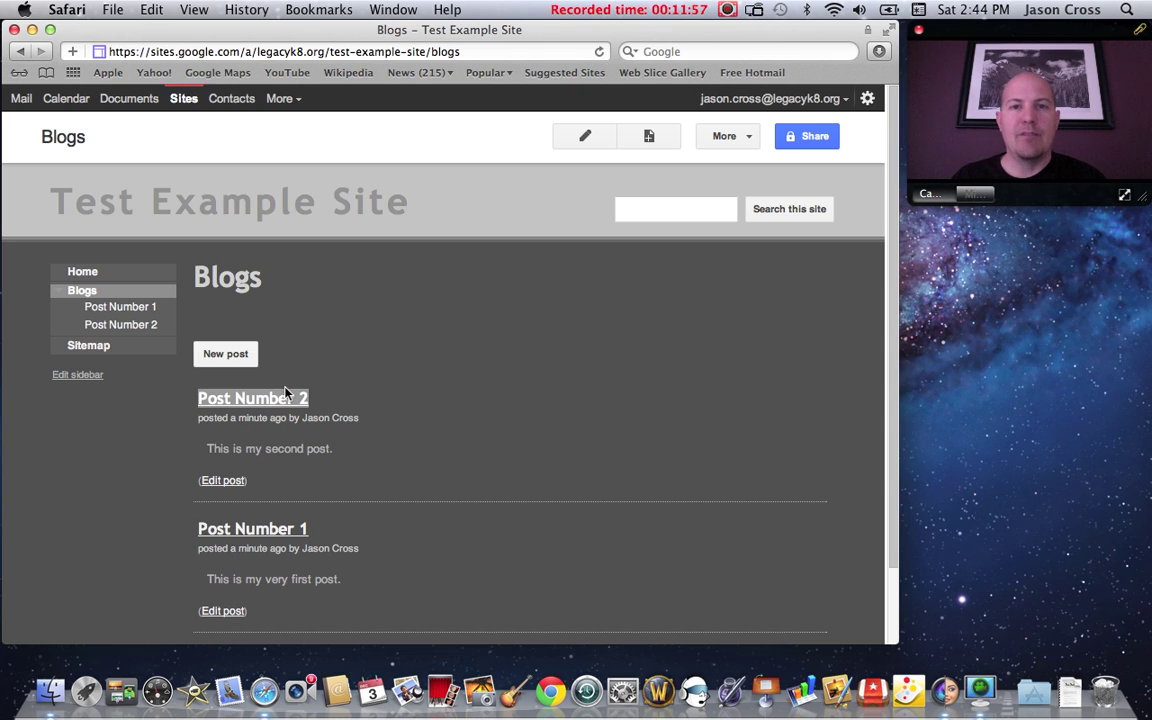
- Create a new top-level page named Files in the site, using the File Cabinet template
click(82, 271)
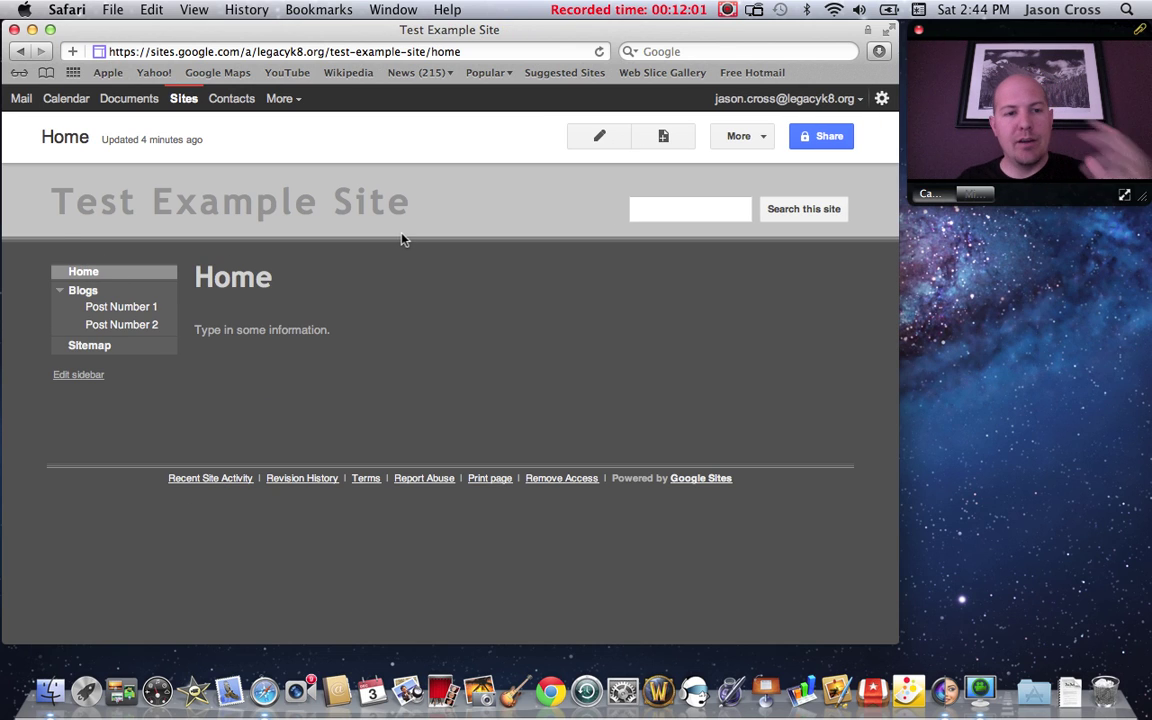
click(663, 136)
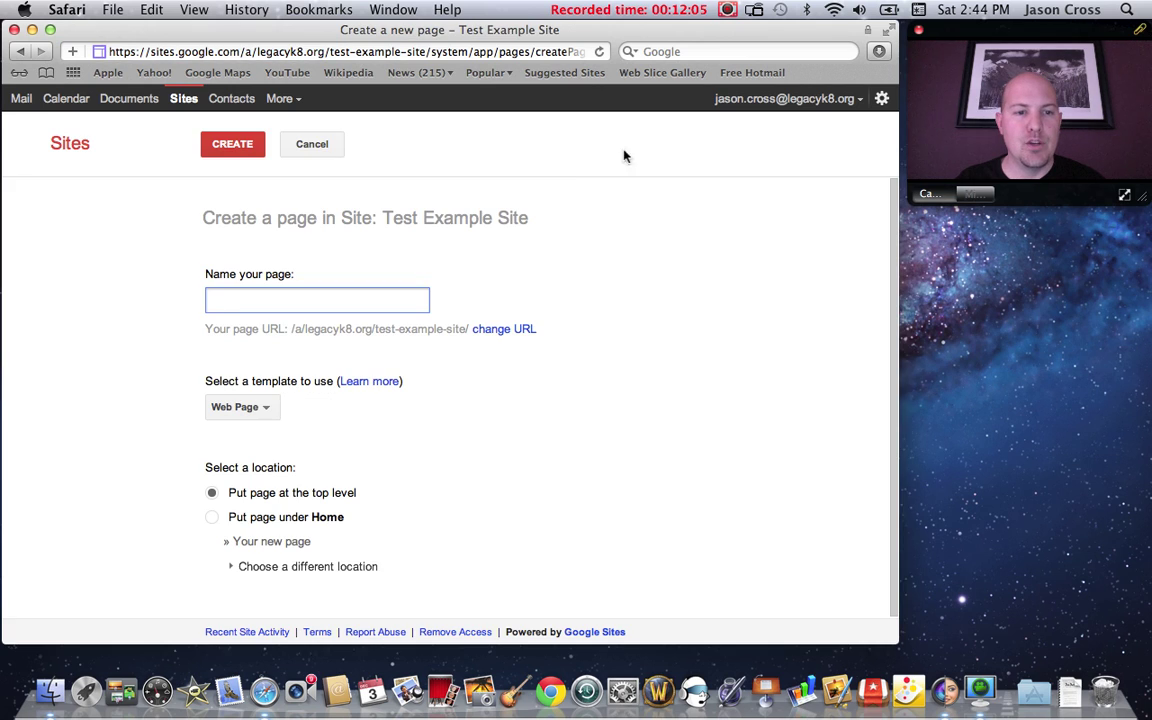
click(266, 404)
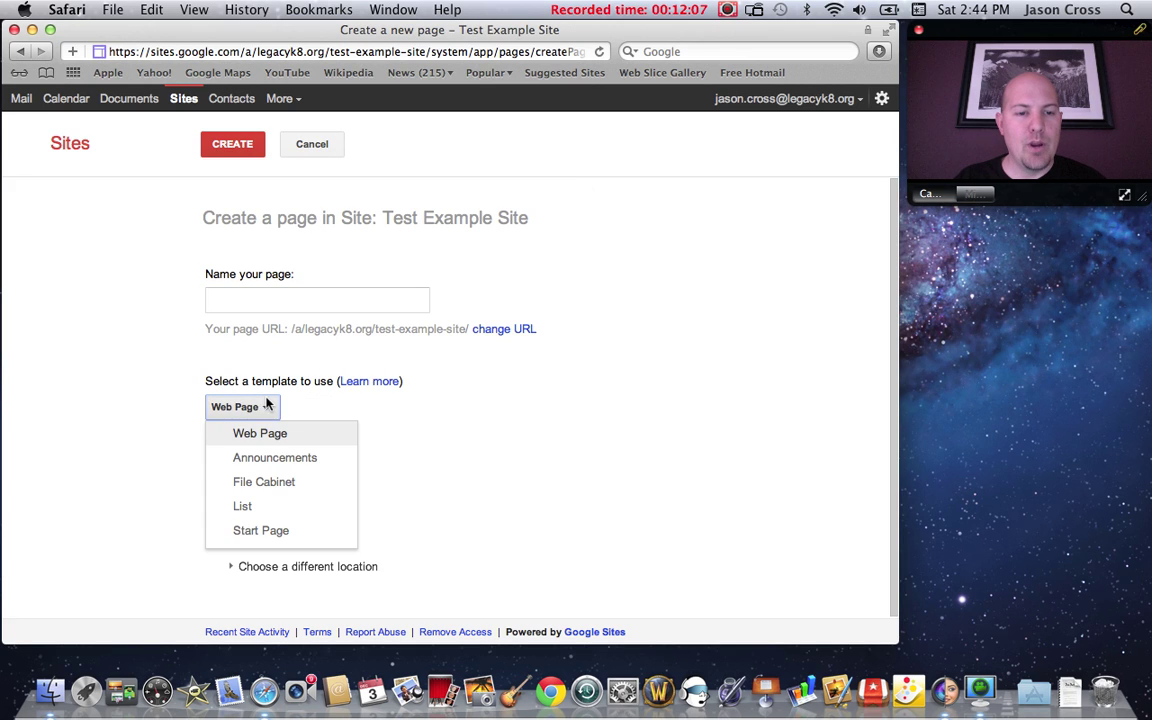
click(274, 484)
click(303, 306)
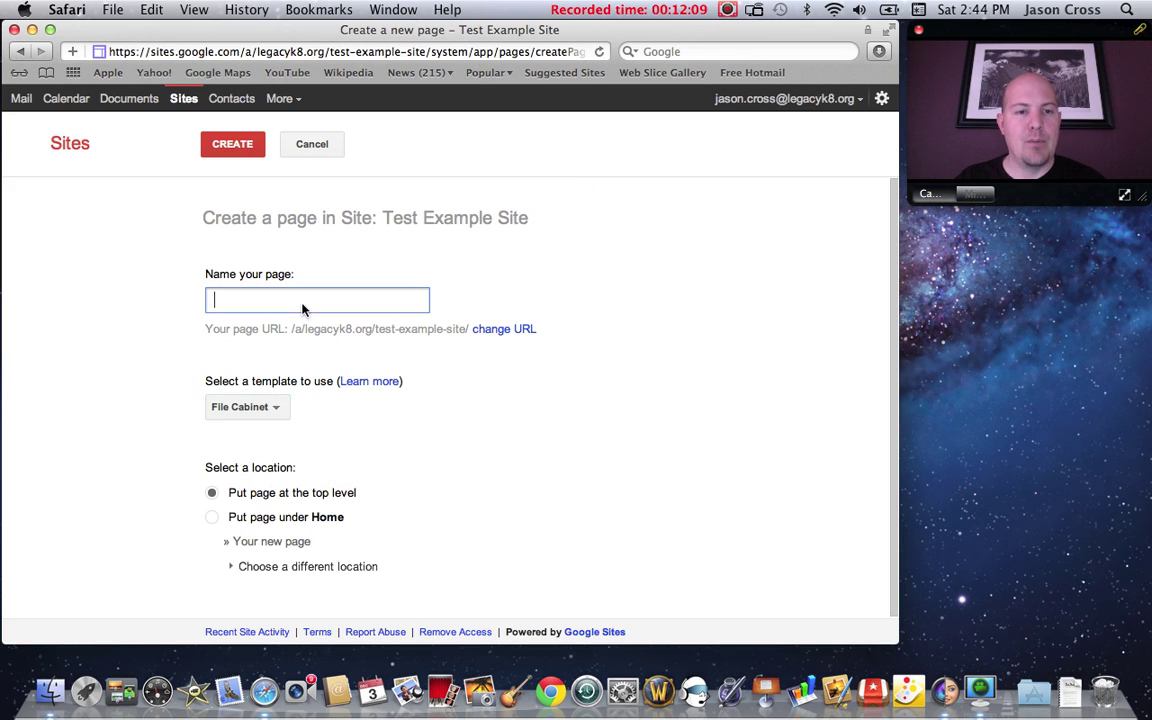
text(Files)
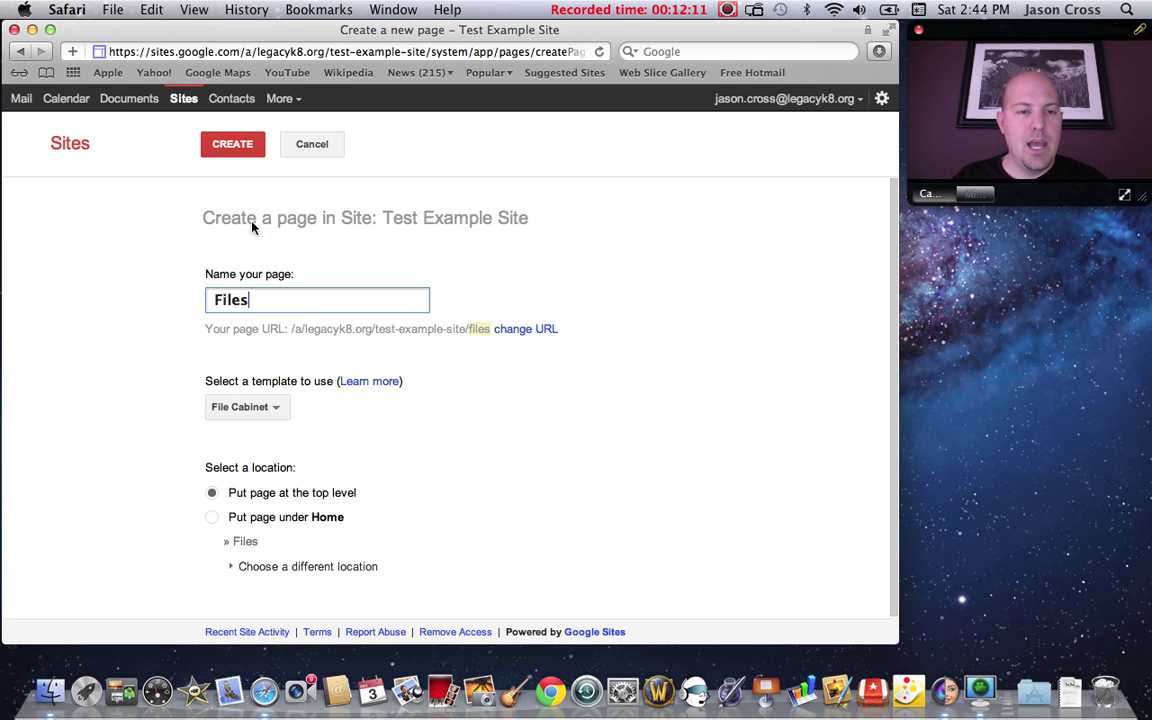
click(236, 146)
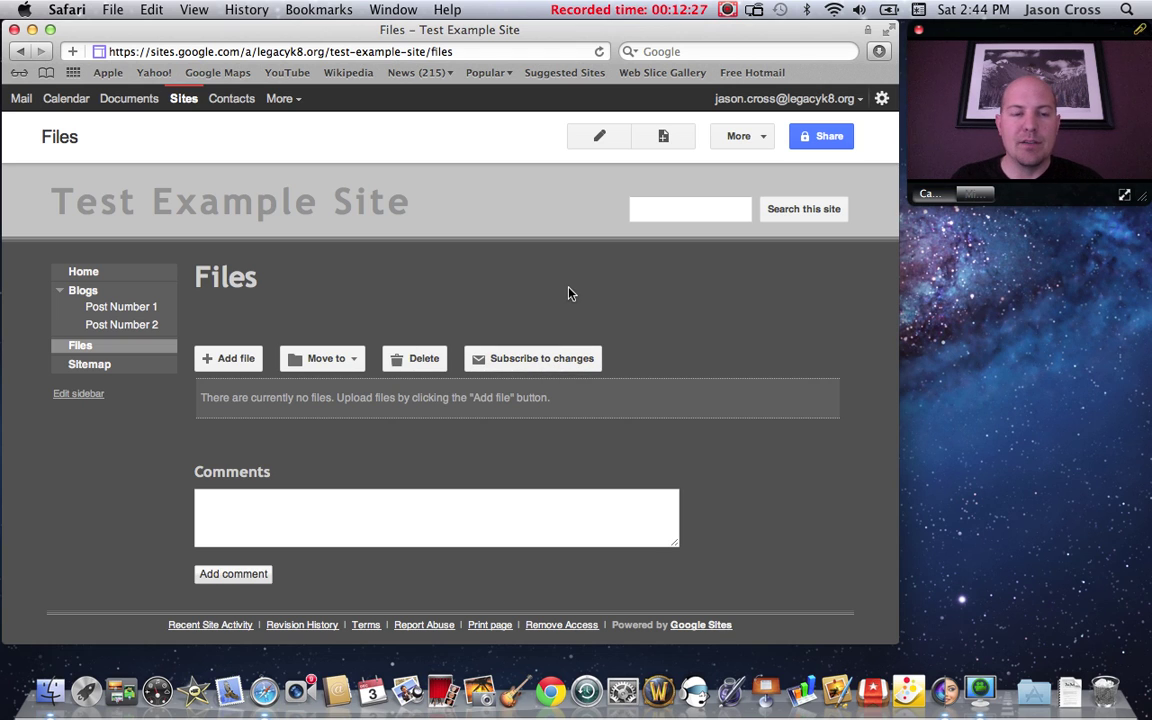
- Upload the file Audio Recording 3 from the computer's Movies folder to the Files page
click(229, 358)
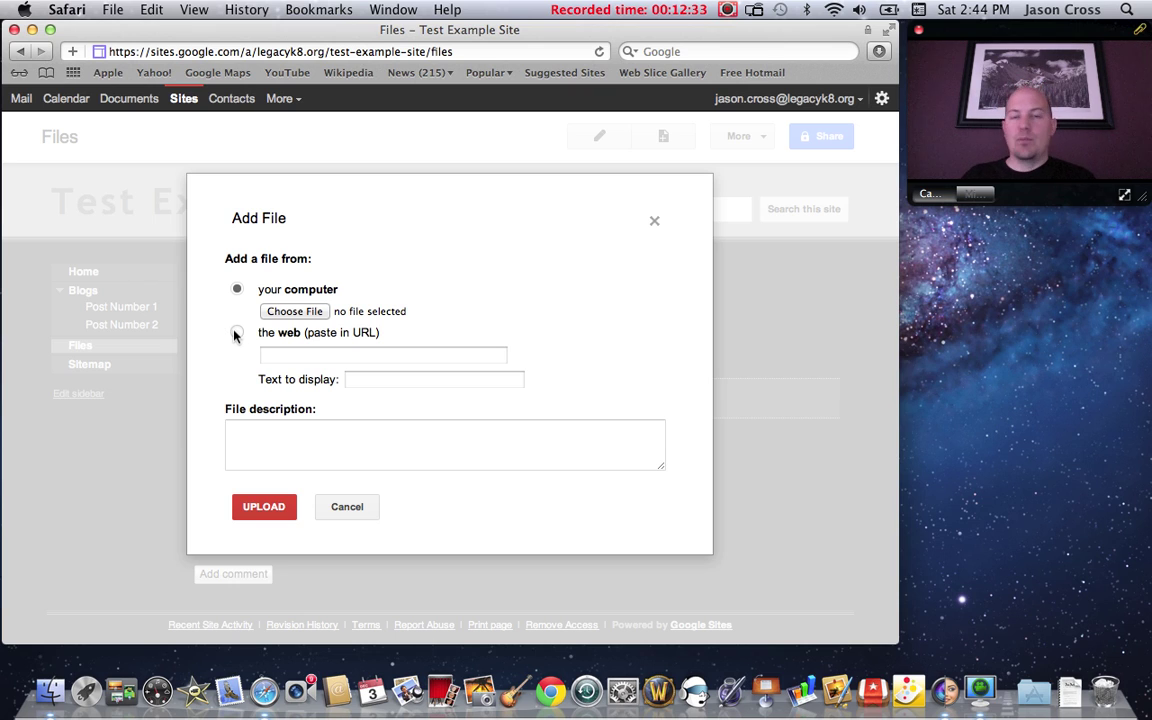
click(282, 312)
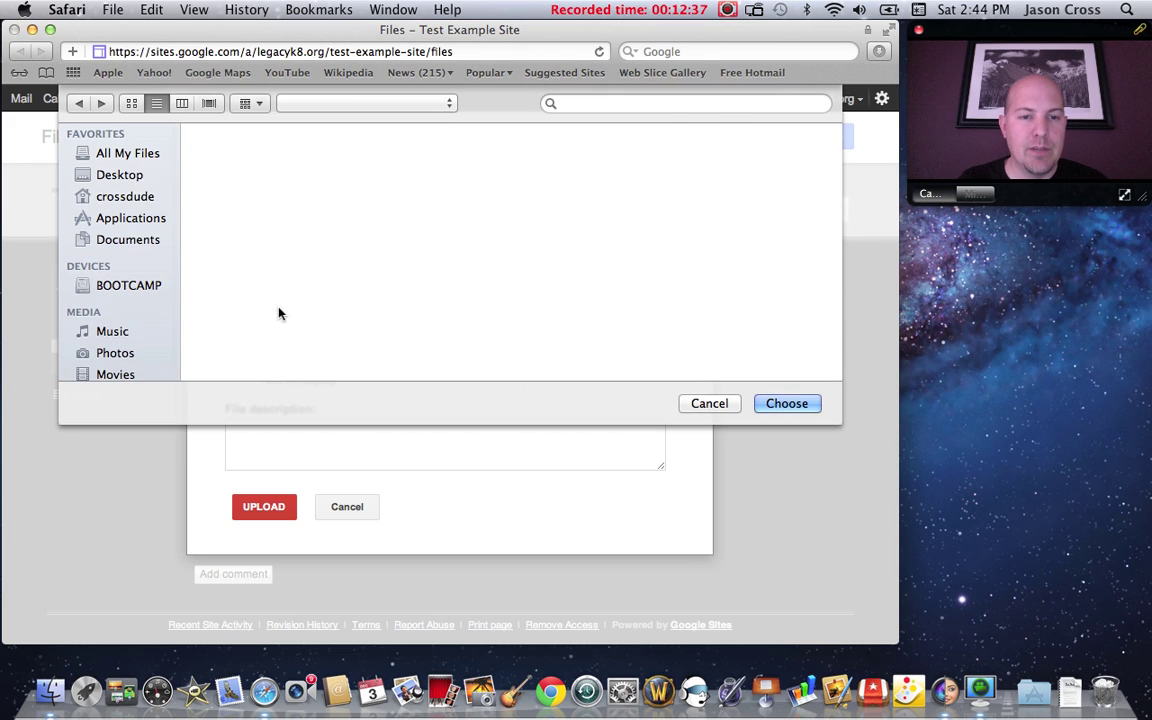
click(297, 302)
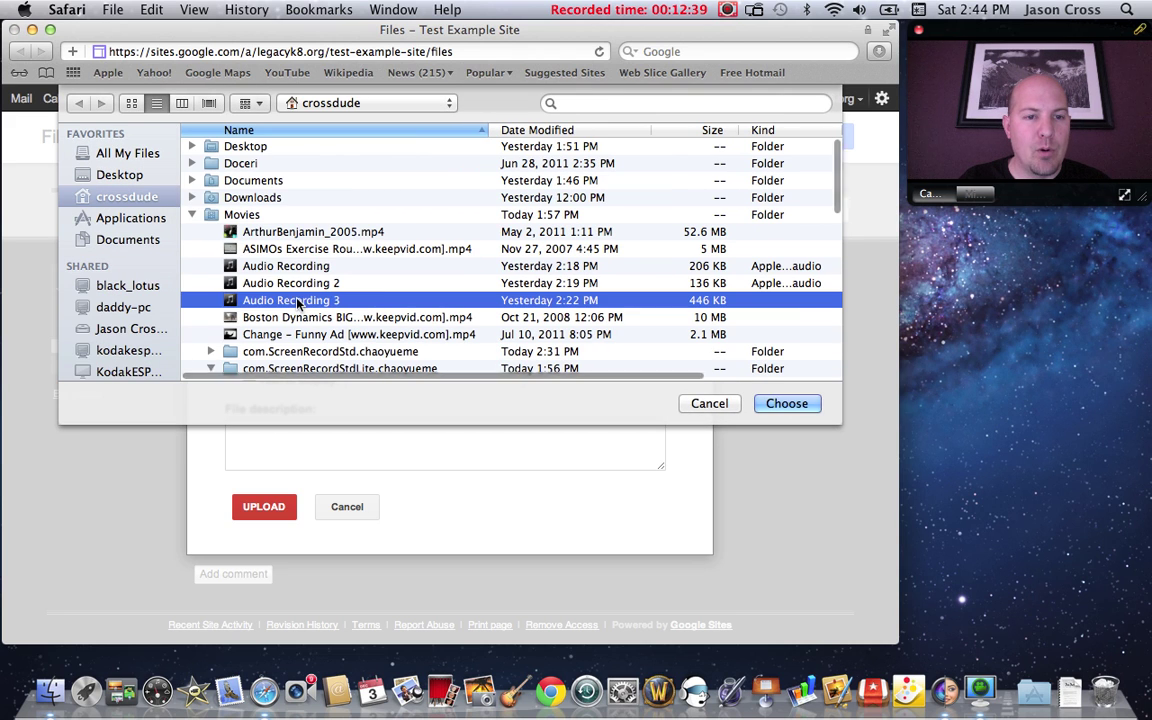
click(787, 404)
click(264, 507)
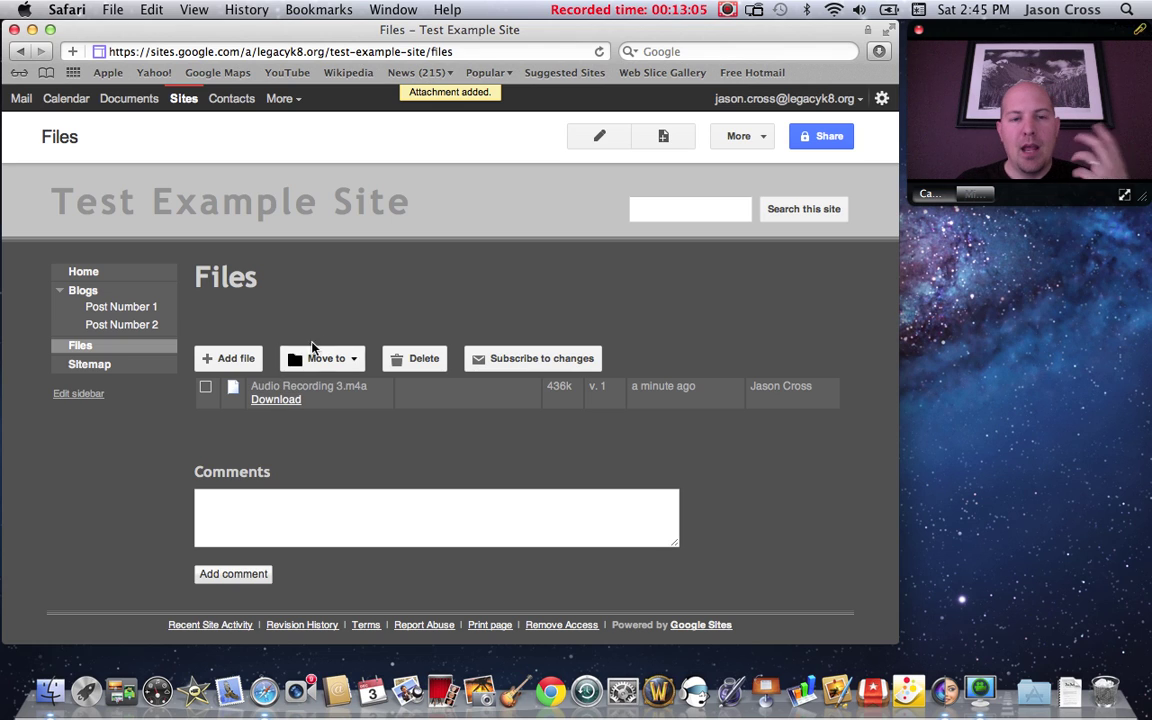
- Insert a Recent posts gadget with its default settings for Blogs below the Home page text and save the page
click(84, 274)
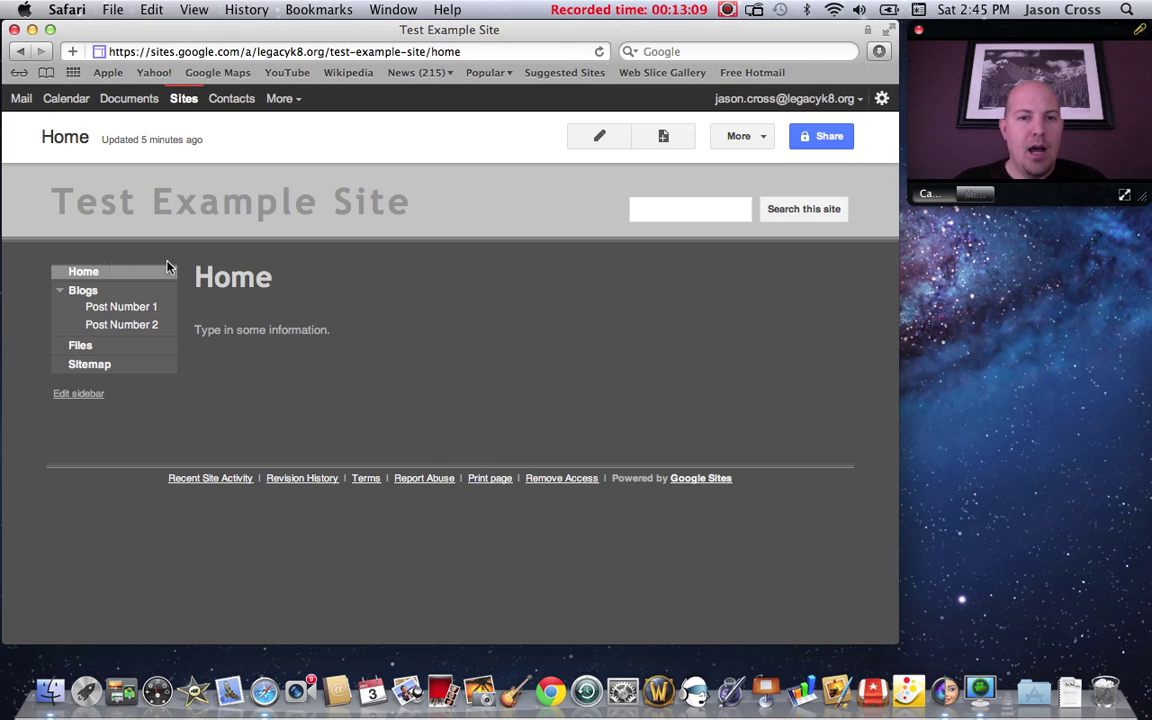
click(599, 138)
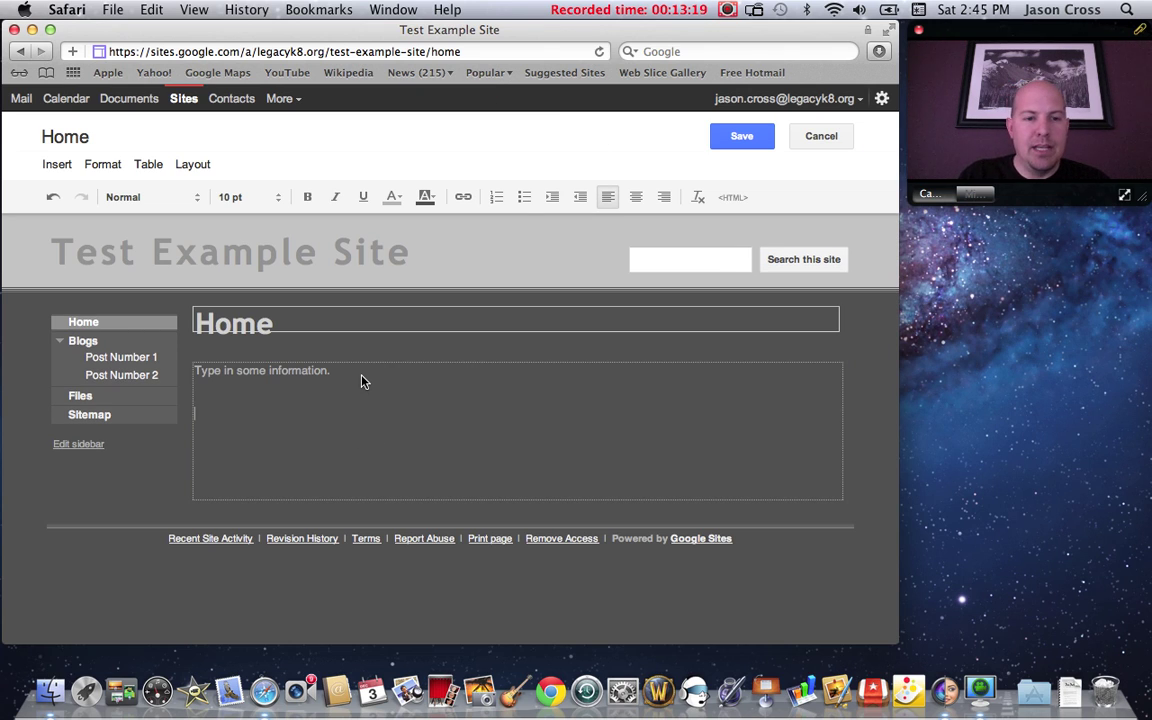
click(57, 165)
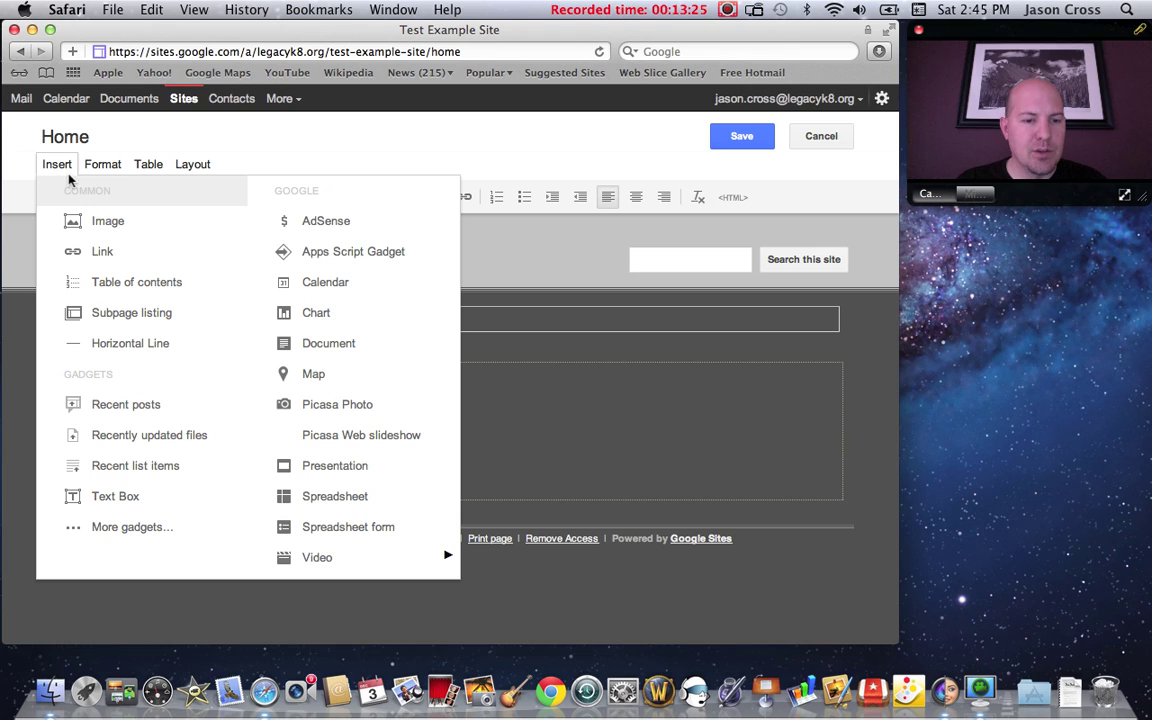
click(144, 408)
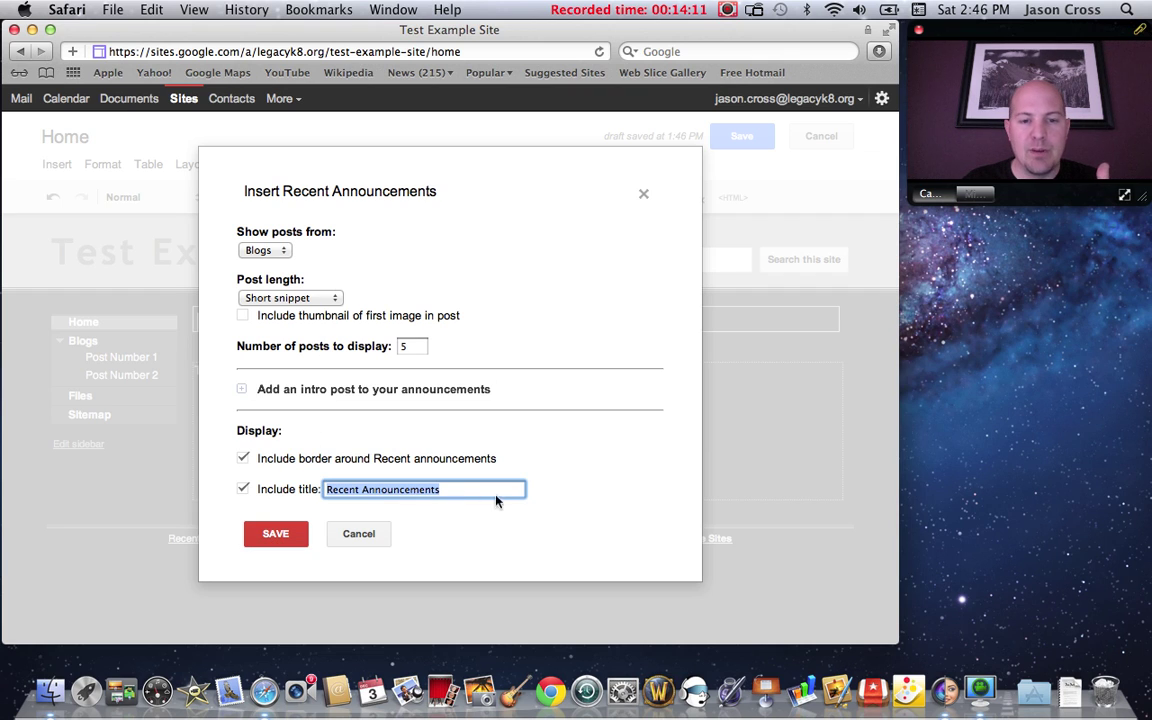
click(277, 534)
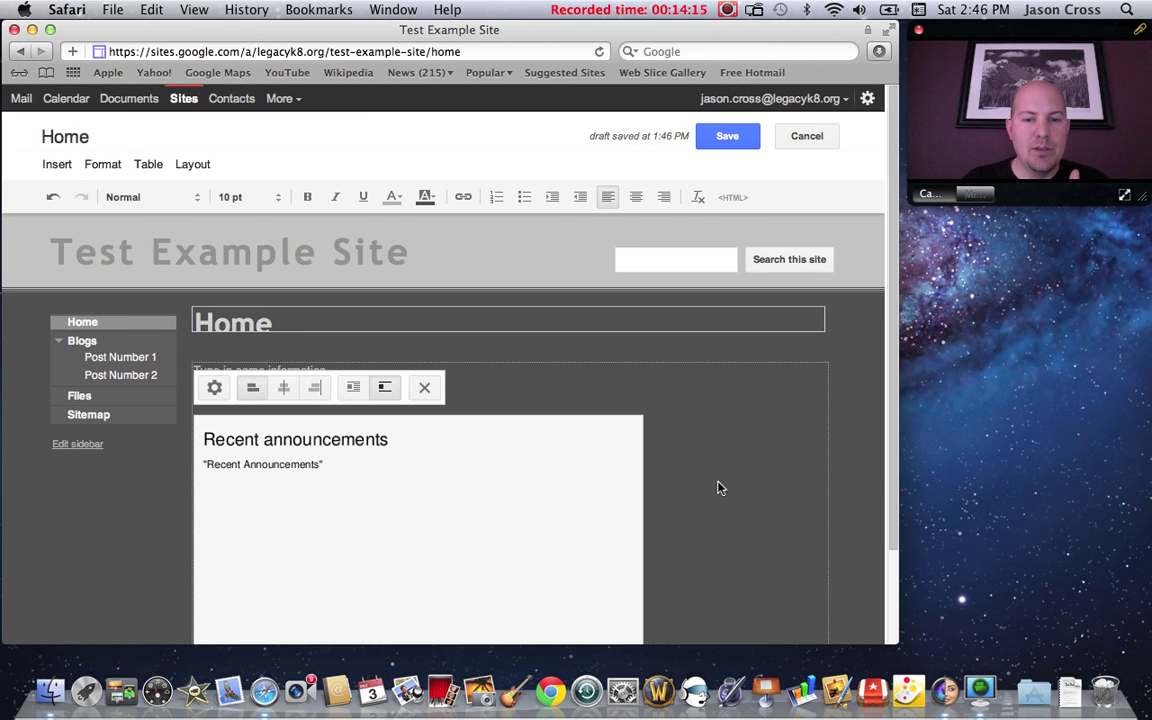
scroll(718, 488, down, 3)
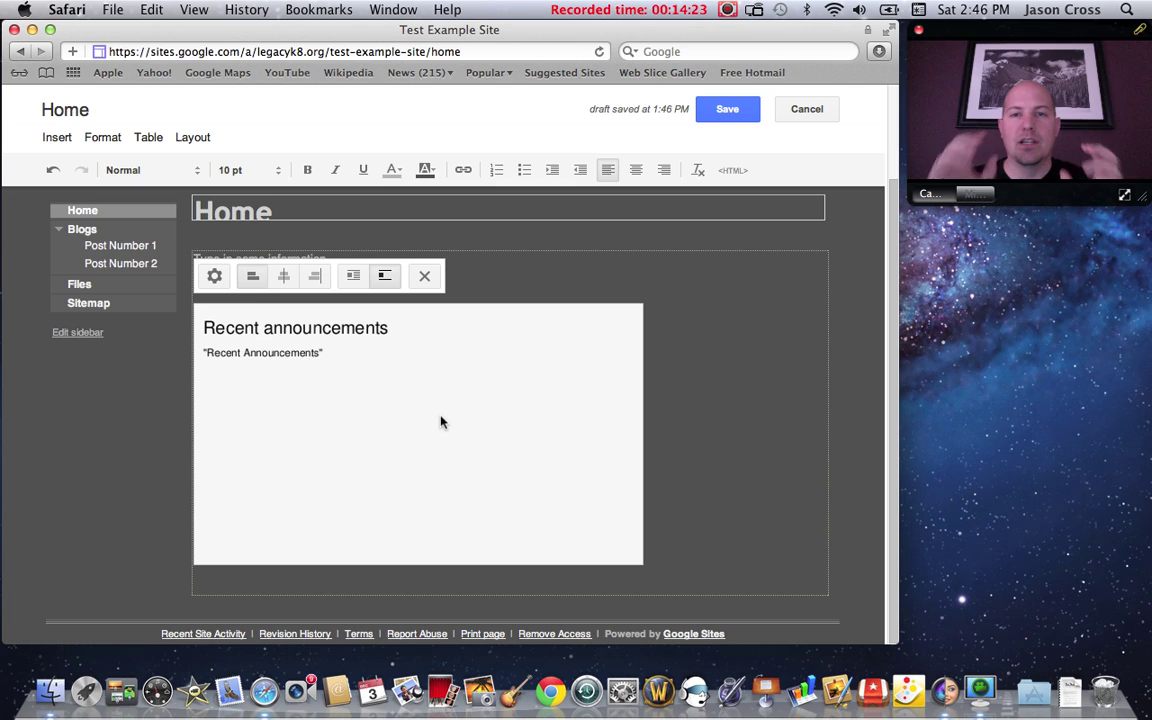
click(728, 112)
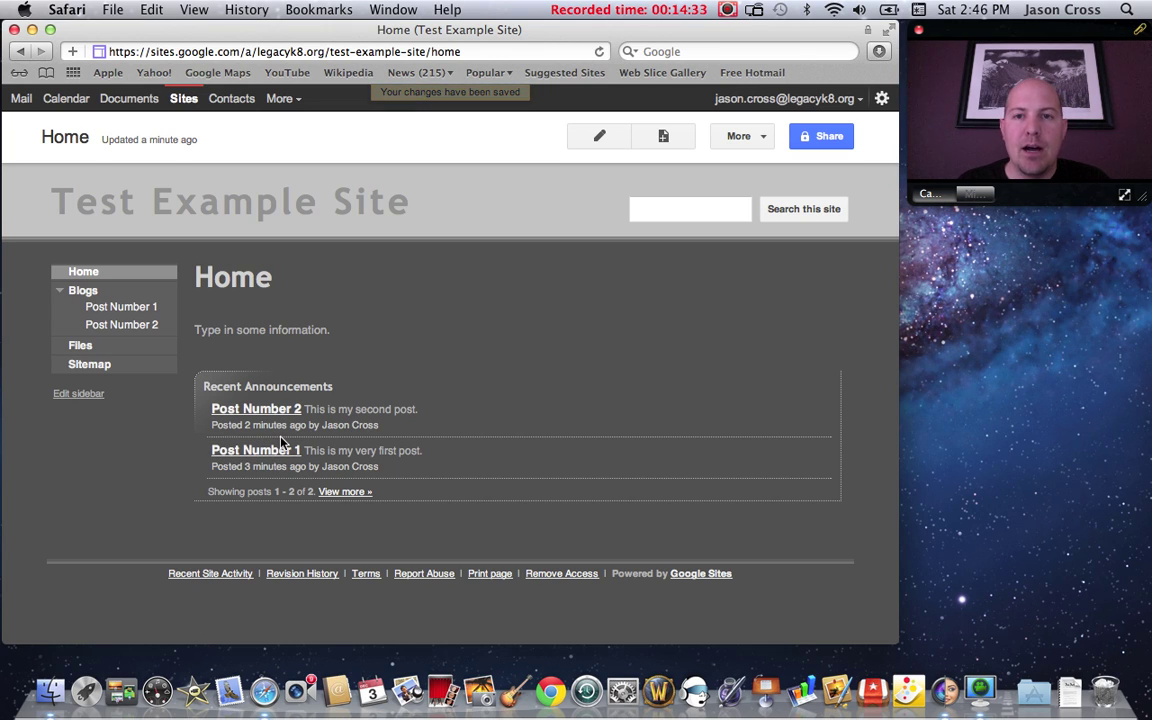
- Publish a third Blogs post titled "Post Number" with the text "This is post number 3."
click(86, 290)
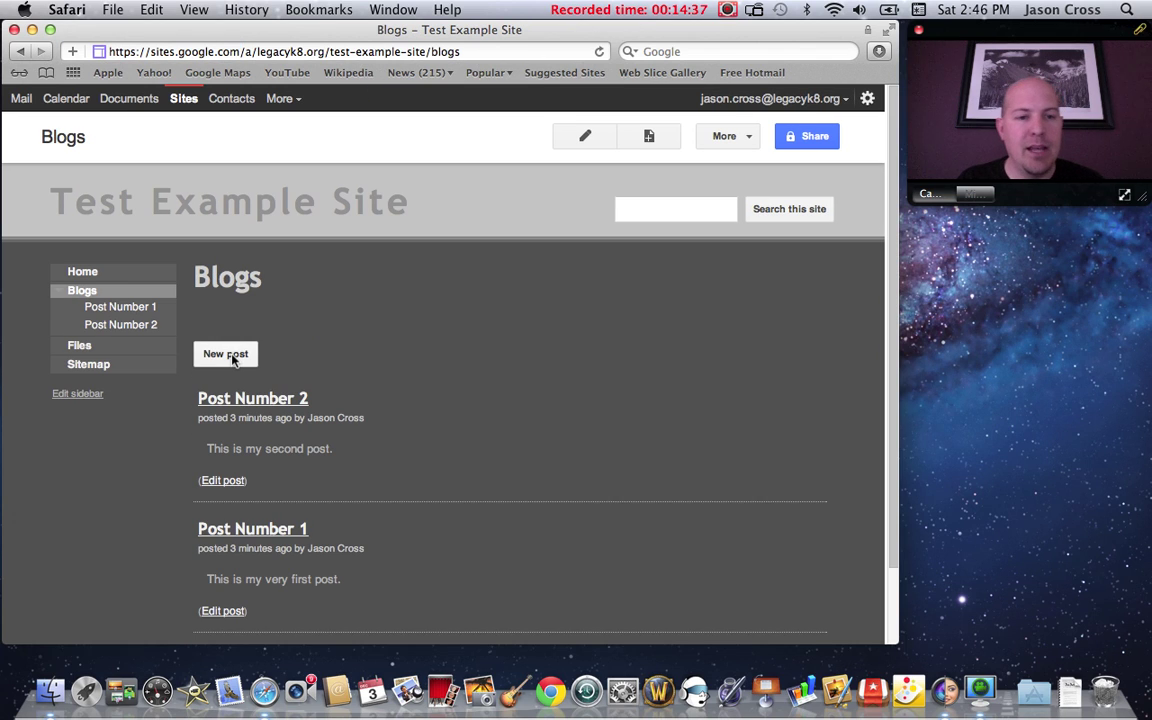
click(231, 356)
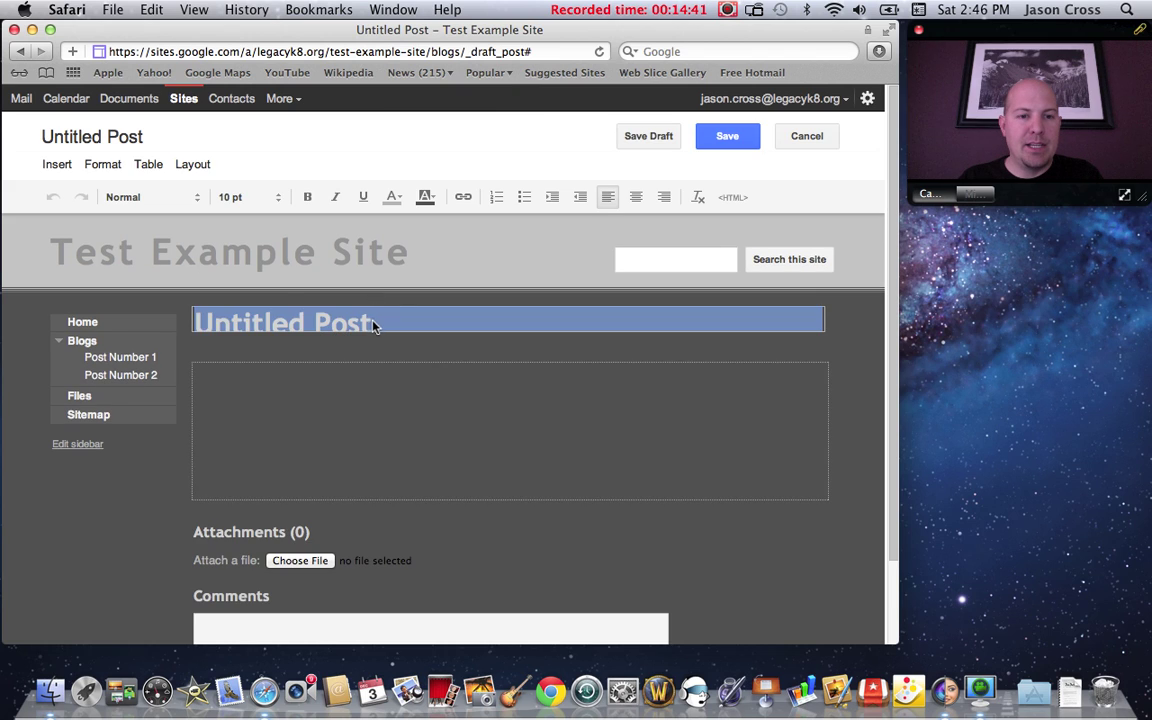
click(373, 325)
triple_click(373, 325)
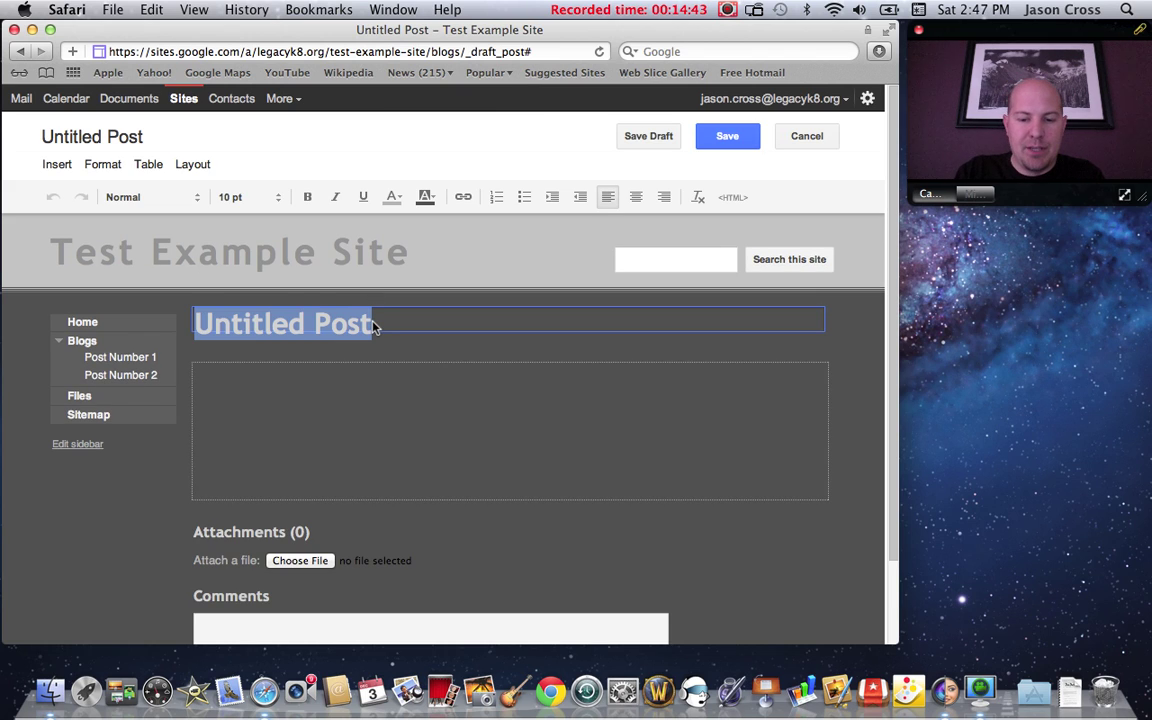
text(Post Number)
key(Tab)
text(This is post number 3.)
click(738, 135)
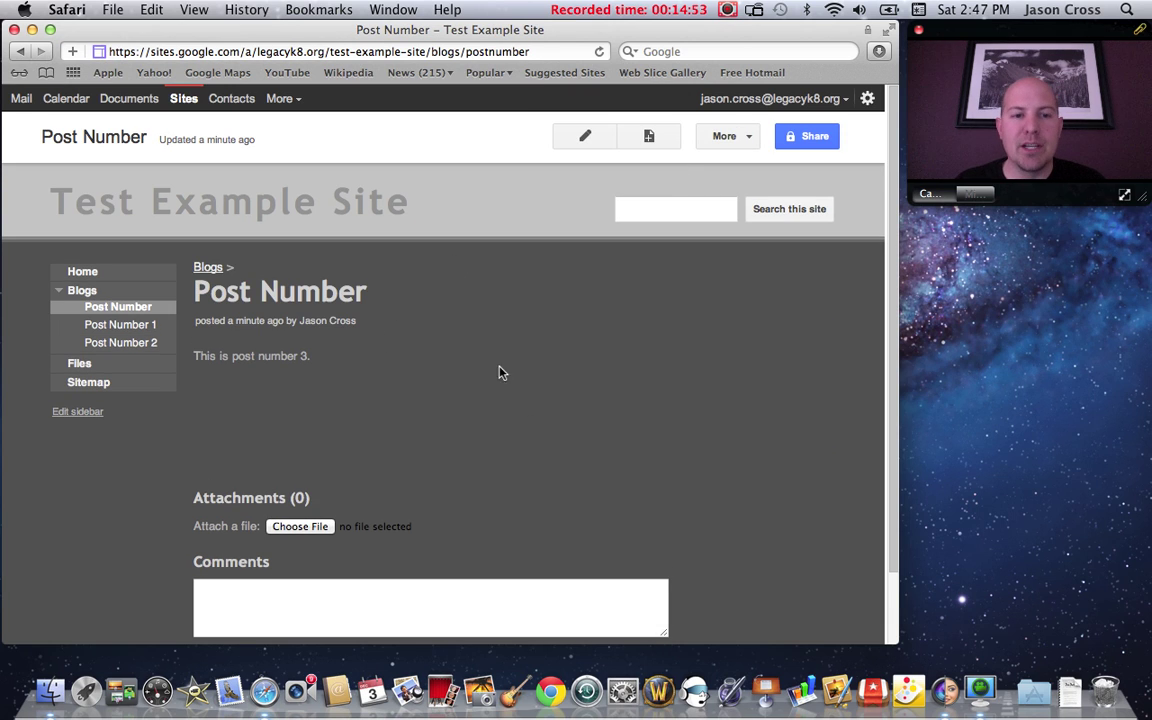
- Check the Recent Announcements list on the Home page and open its newest post from there
click(83, 272)
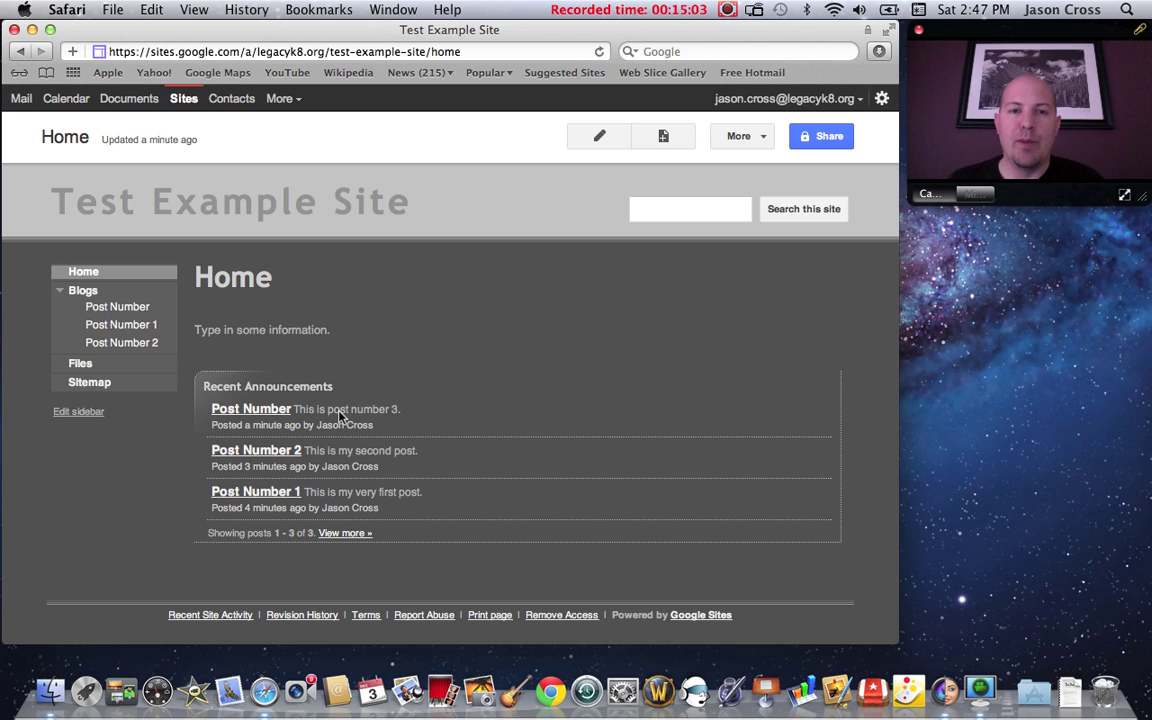
click(276, 410)
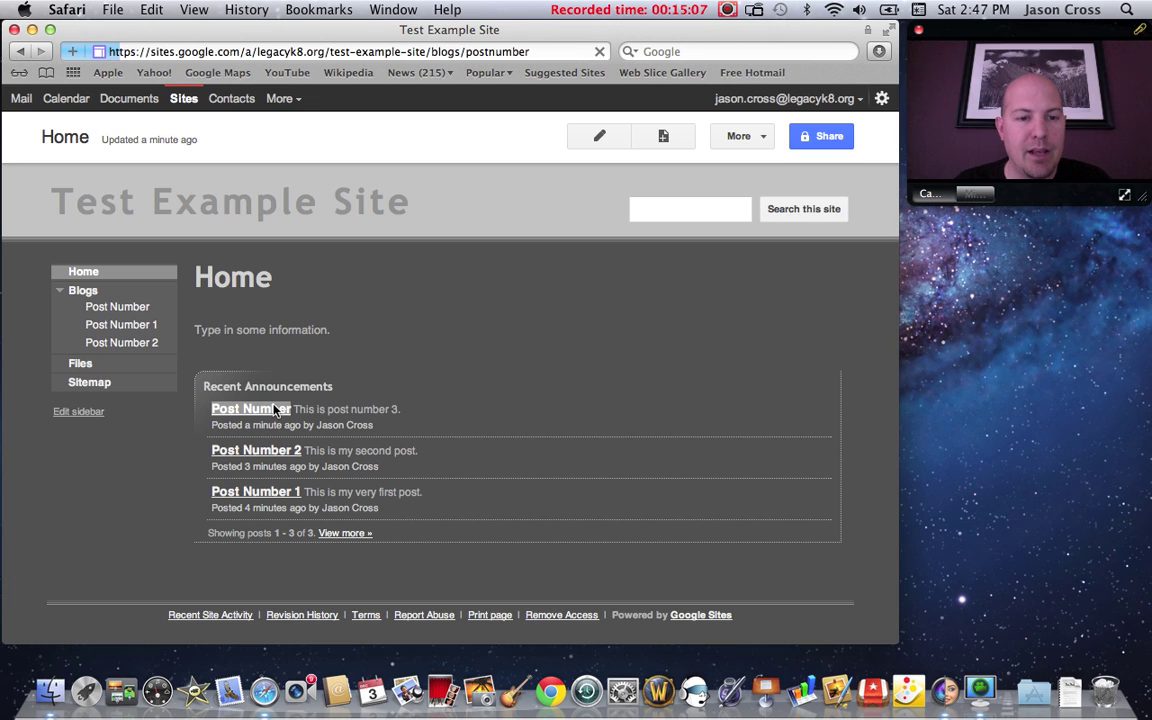